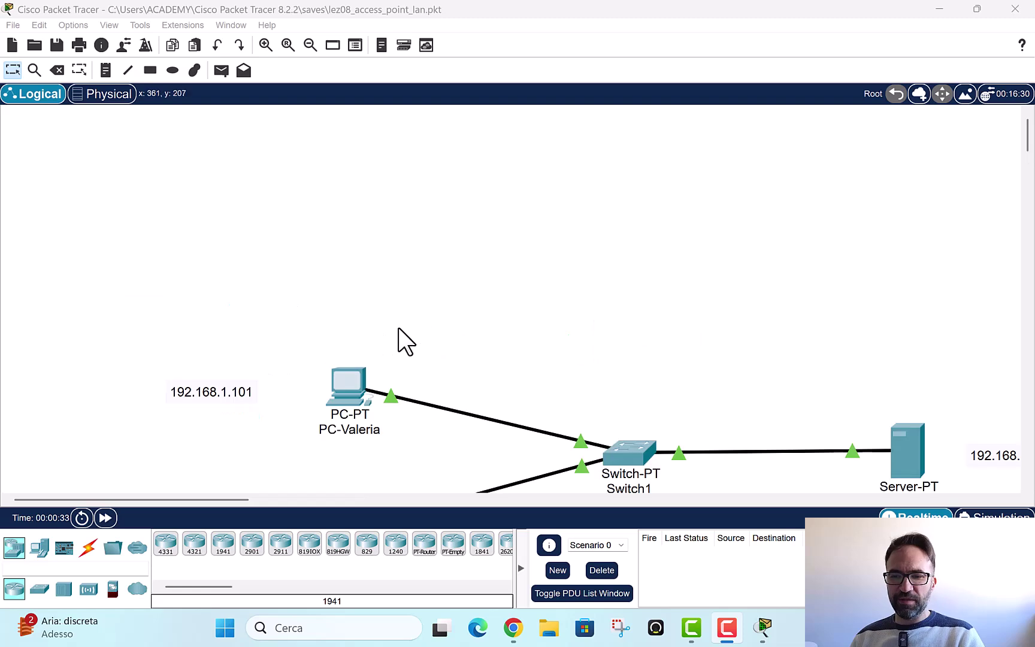
# Step: Enlarge the LAN view so WebServer's 192.168.1.20 shows, then open PC-Valeria's window
pyautogui.scroll(-3, 508, 324)
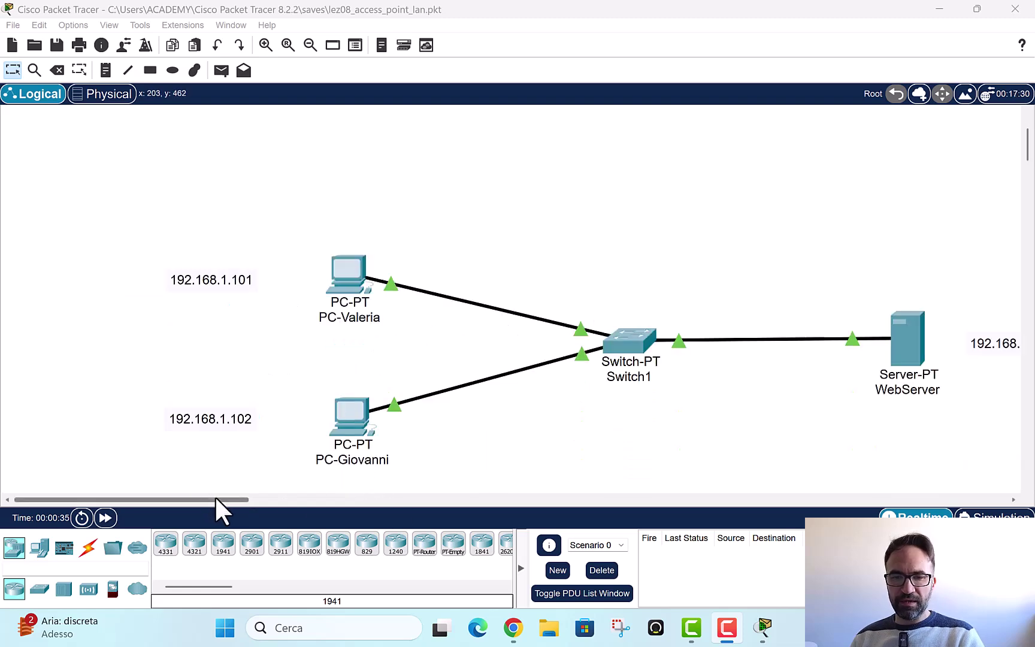
pyautogui.moveTo(214, 497); pyautogui.dragTo(232, 497)
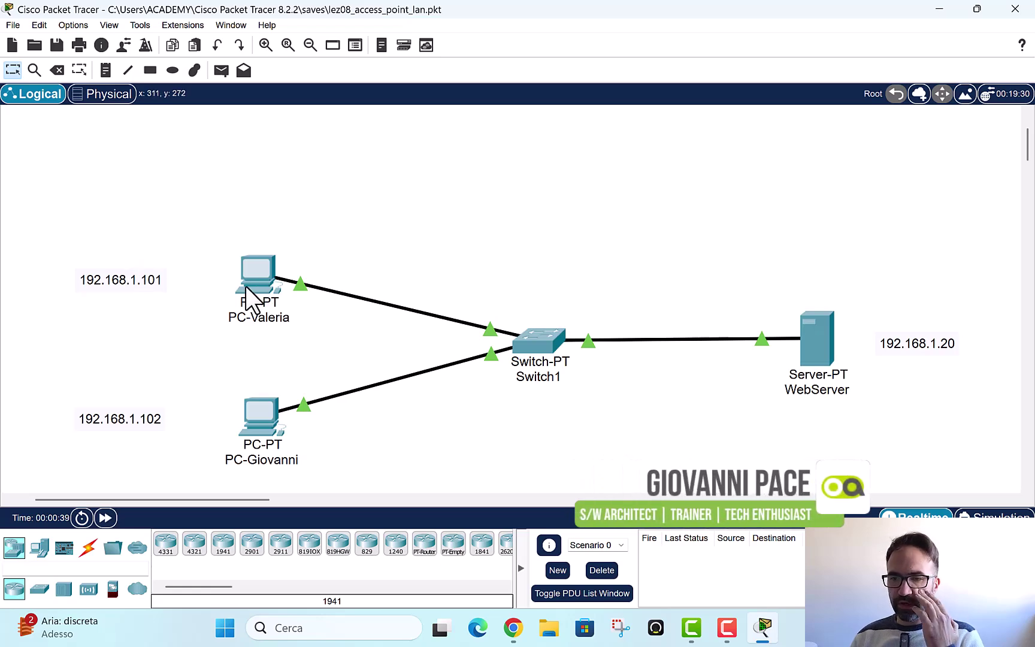
pyautogui.click(556, 346)
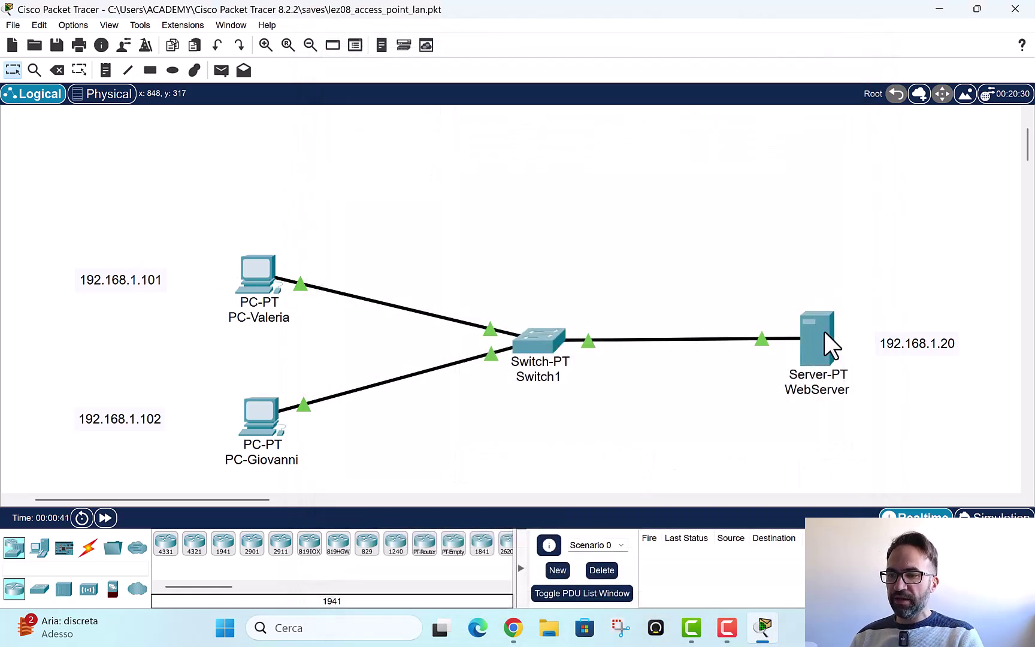
pyautogui.scroll(-1, 482, 287)
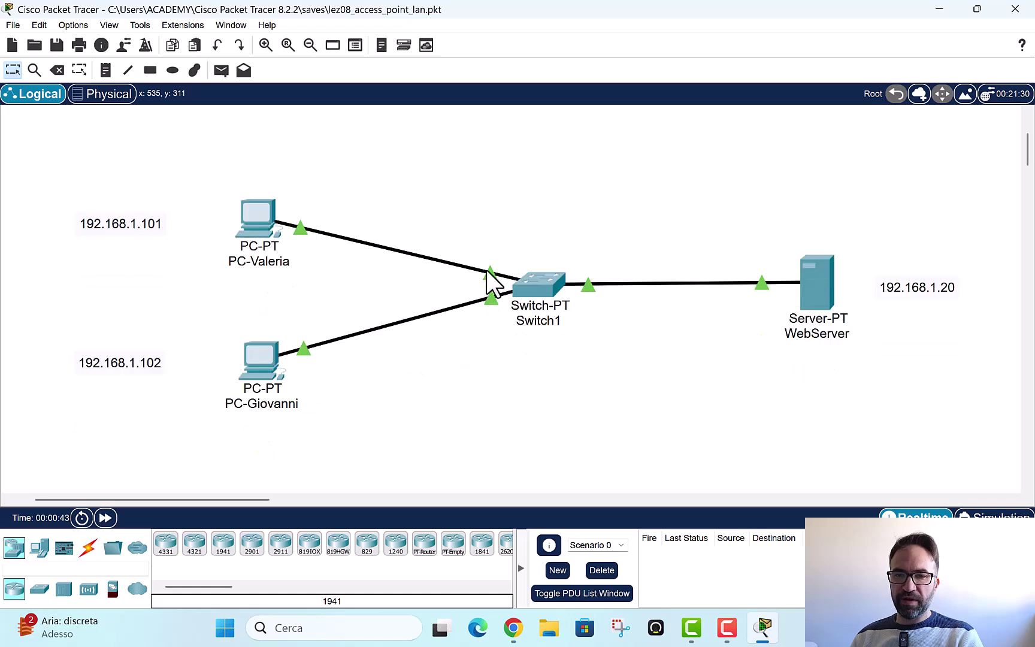
pyautogui.scroll(1, 162, 222)
pyautogui.scroll(-1, 224, 224)
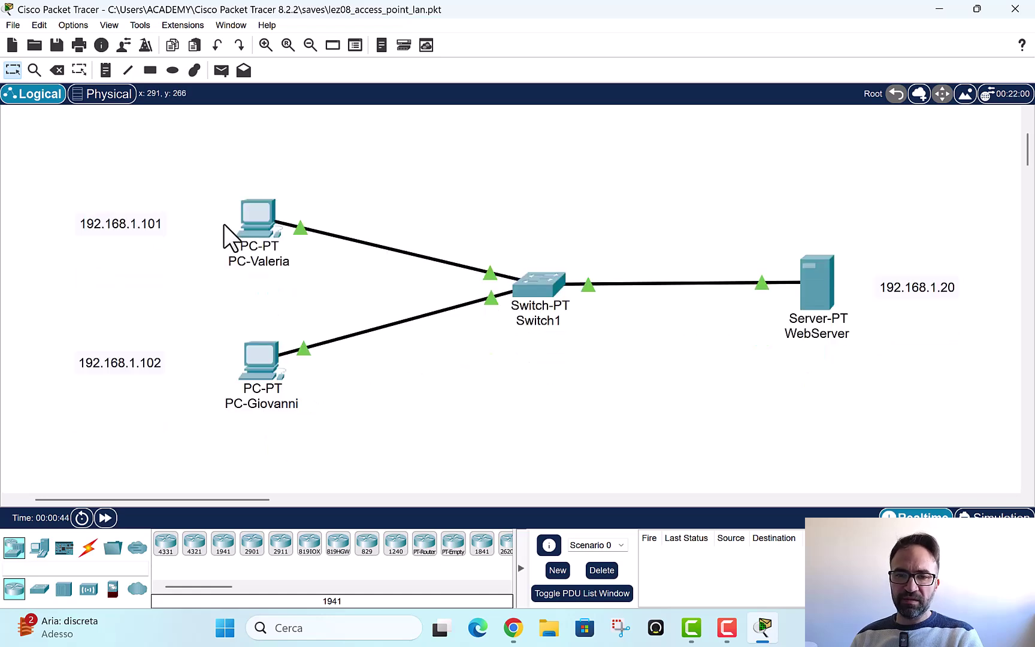
pyautogui.click(258, 219)
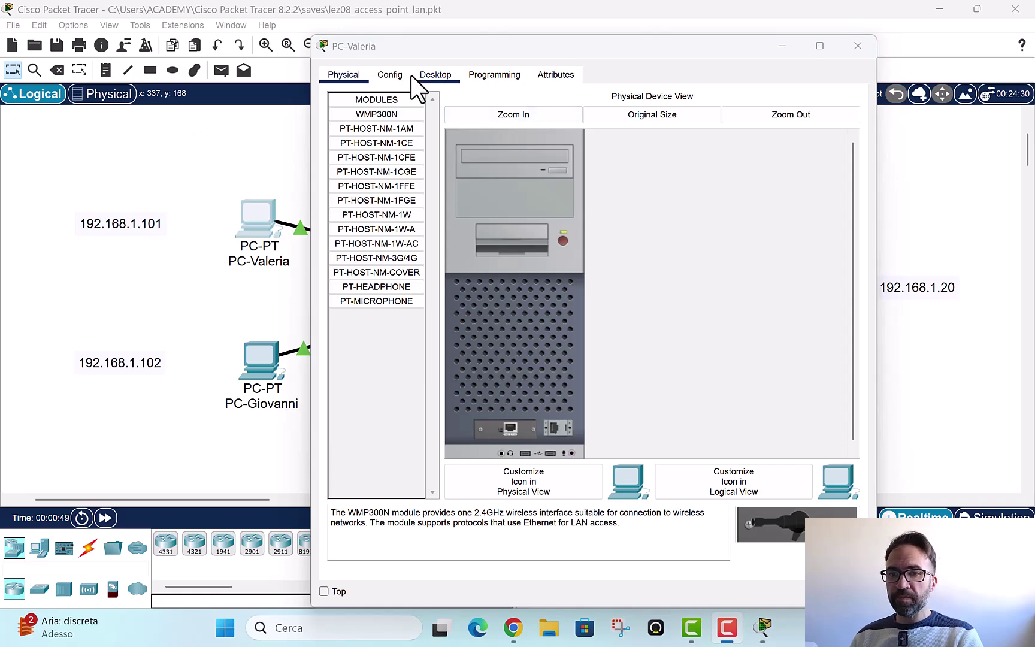
pyautogui.click(446, 75)
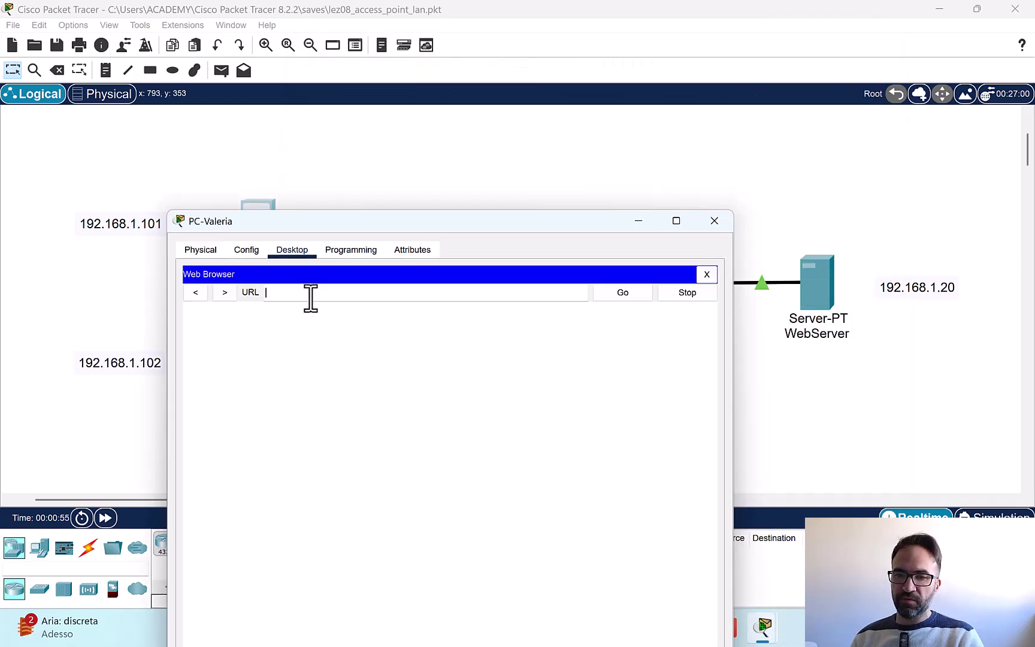
pyautogui.write('tp:')
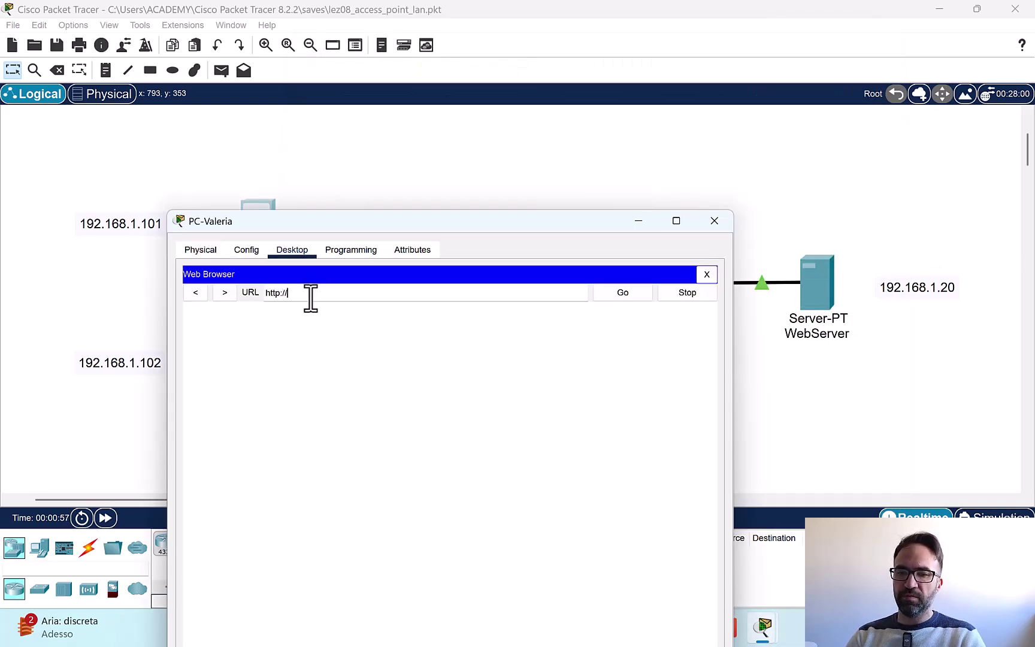
pyautogui.write('//192.1')
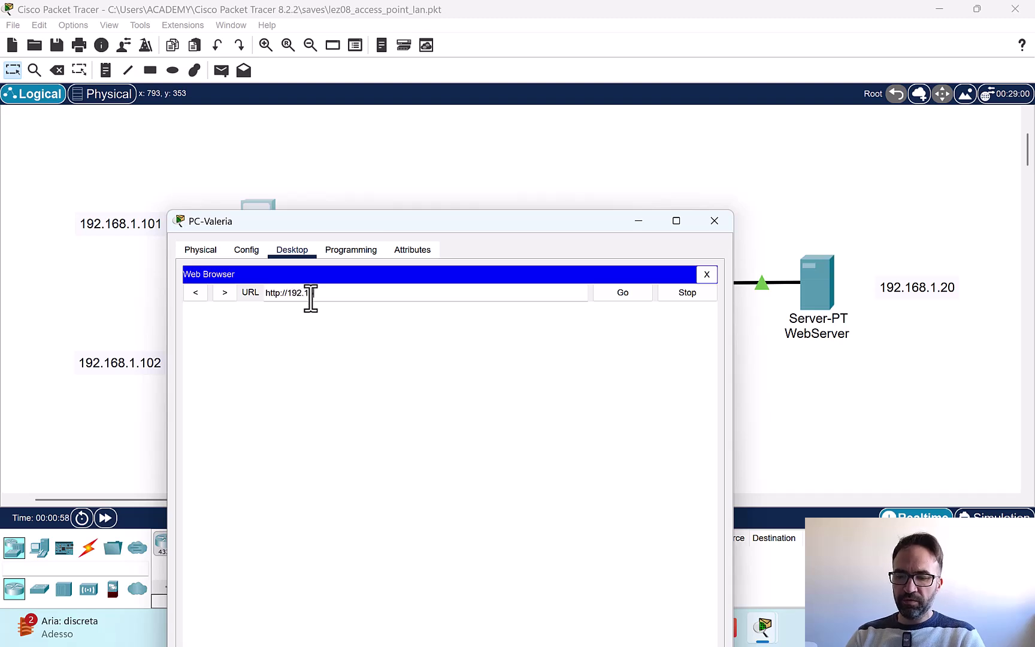
pyautogui.write('68.1.')
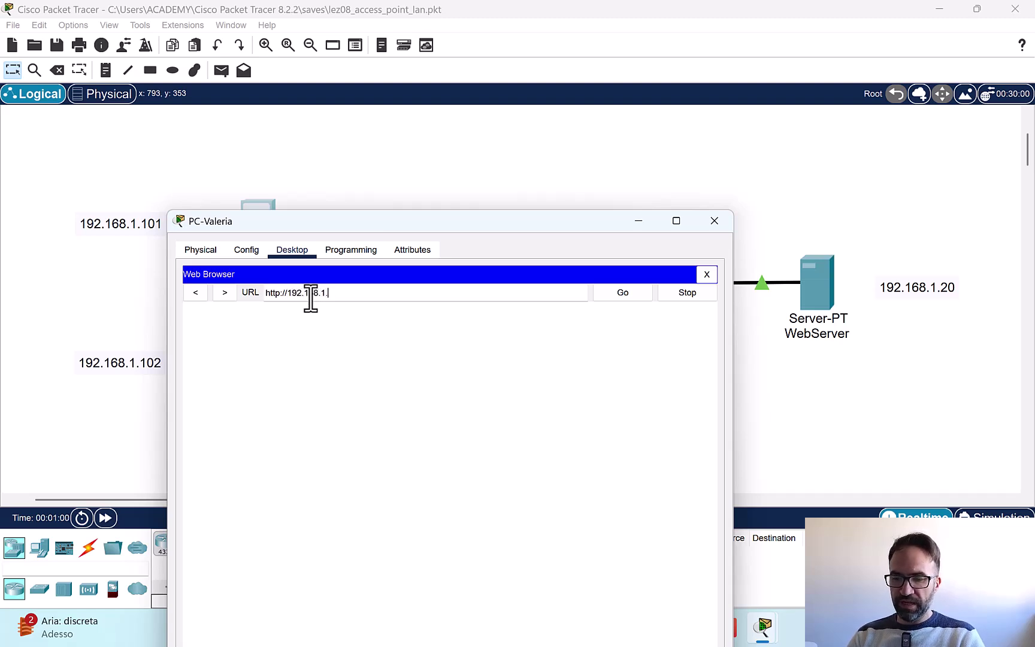
pyautogui.write('20')
pyautogui.press('Return')
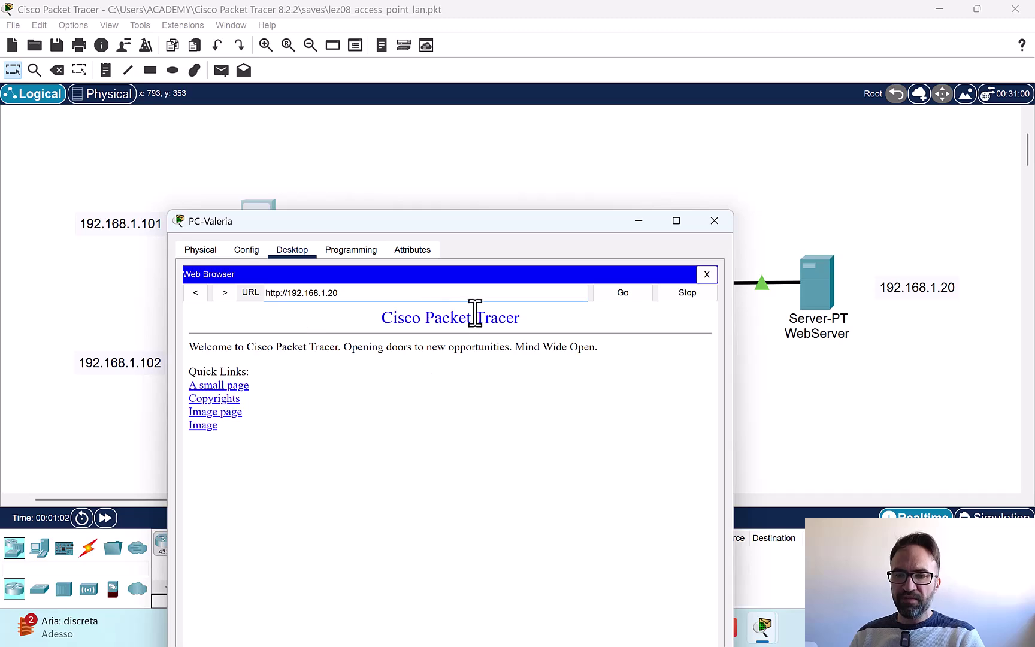
pyautogui.moveTo(474, 312); pyautogui.dragTo(411, 436)
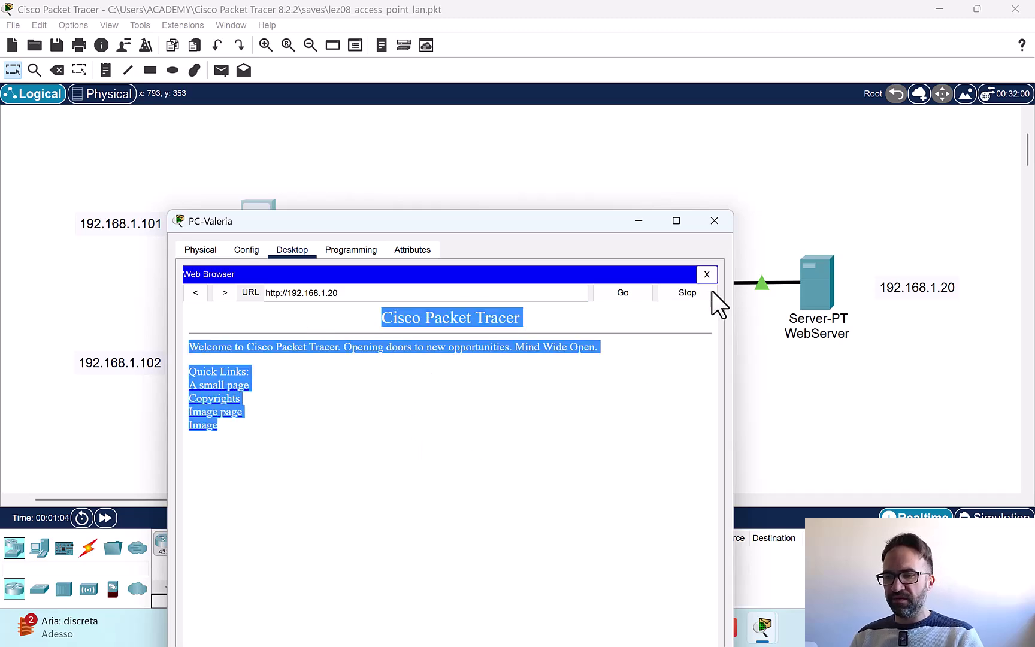
pyautogui.click(714, 221)
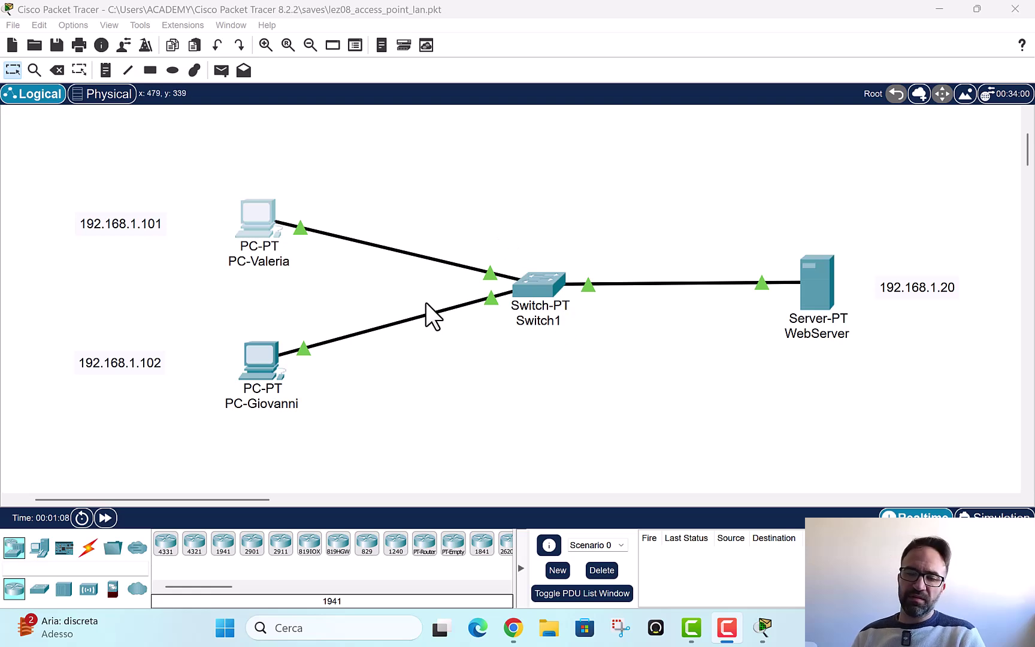
# Step: Move Switch1 up, then select PC-Valeria and PC-Giovanni and move them up together
pyautogui.click(323, 257)
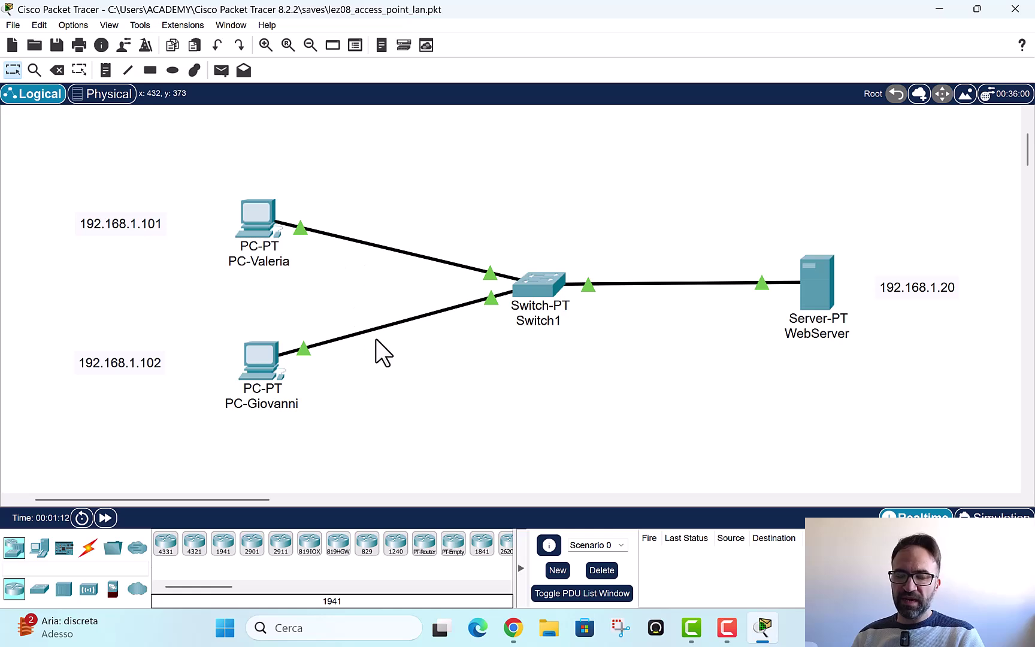
pyautogui.moveTo(530, 286); pyautogui.dragTo(533, 177)
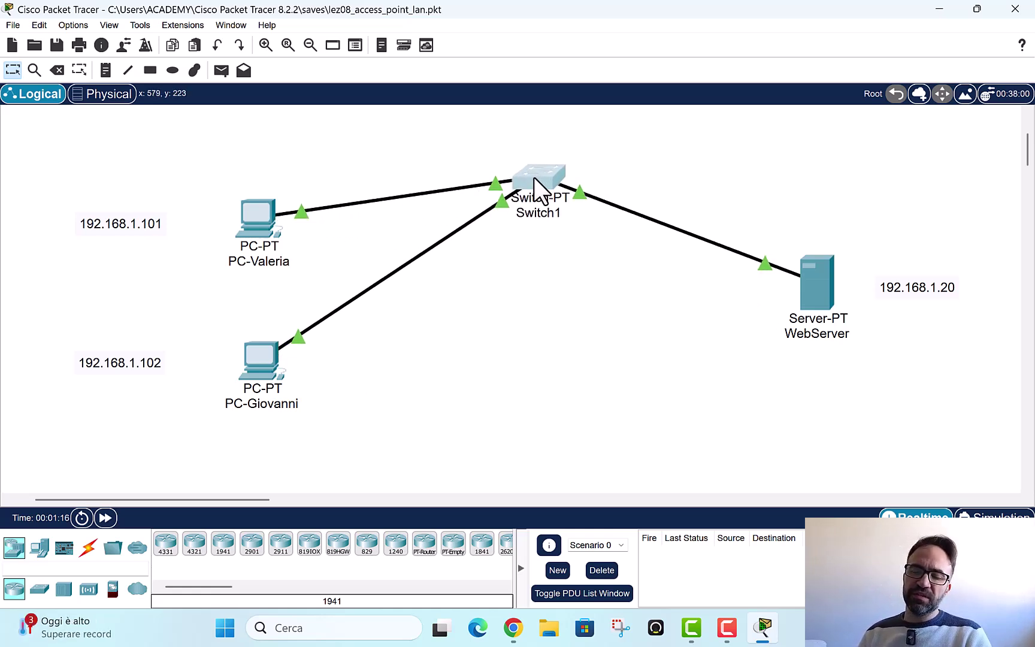
pyautogui.moveTo(182, 170); pyautogui.dragTo(326, 450)
pyautogui.moveTo(250, 224); pyautogui.dragTo(253, 150)
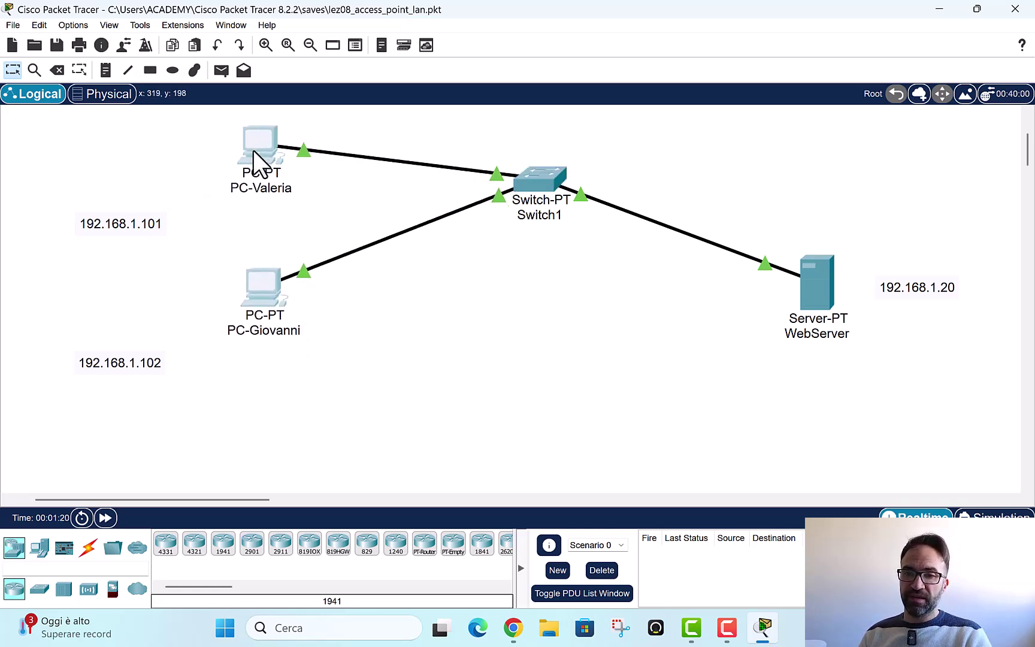
# Step: Place the 192.168.1.101 and 192.168.1.102 labels beside PC-Valeria and PC-Giovanni
pyautogui.doubleClick(143, 224)
pyautogui.click(53, 205)
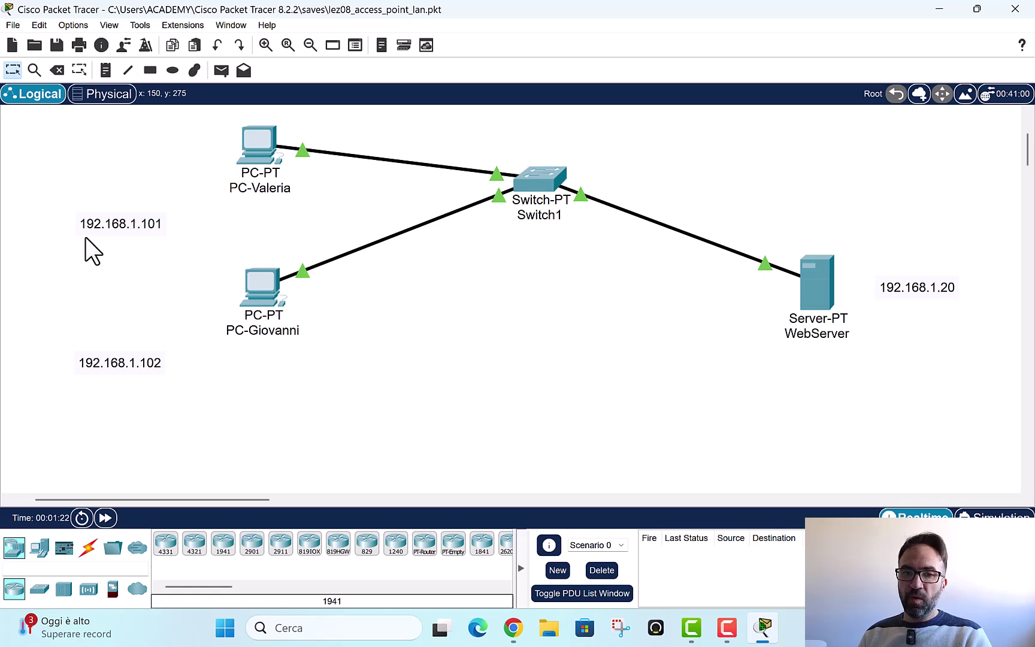
pyautogui.moveTo(110, 223); pyautogui.dragTo(157, 146)
pyautogui.moveTo(130, 365); pyautogui.dragTo(183, 252)
pyautogui.moveTo(230, 278); pyautogui.dragTo(266, 236)
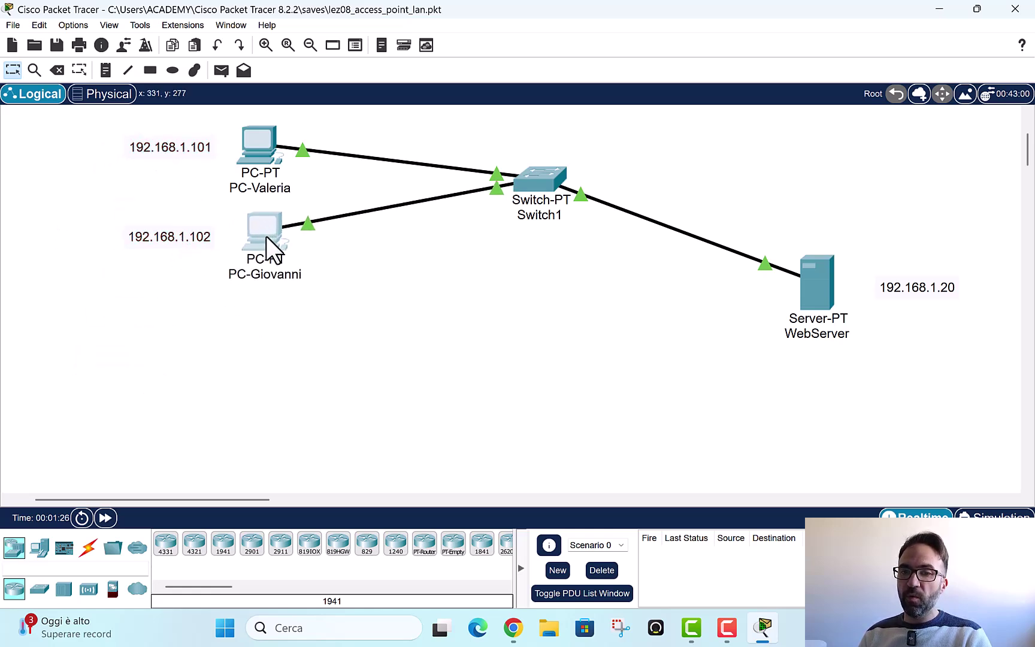
pyautogui.click(376, 323)
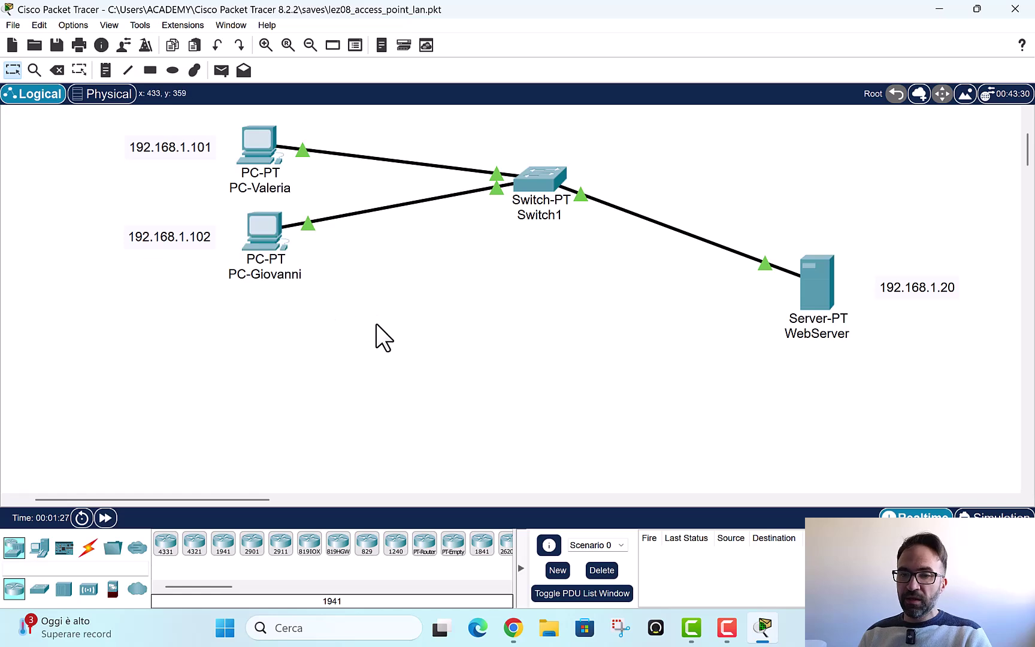
# Step: Add a Laptop-PT and a Smart Phone to the canvas below the LAN
pyautogui.click(78, 568)
pyautogui.write('lapto')
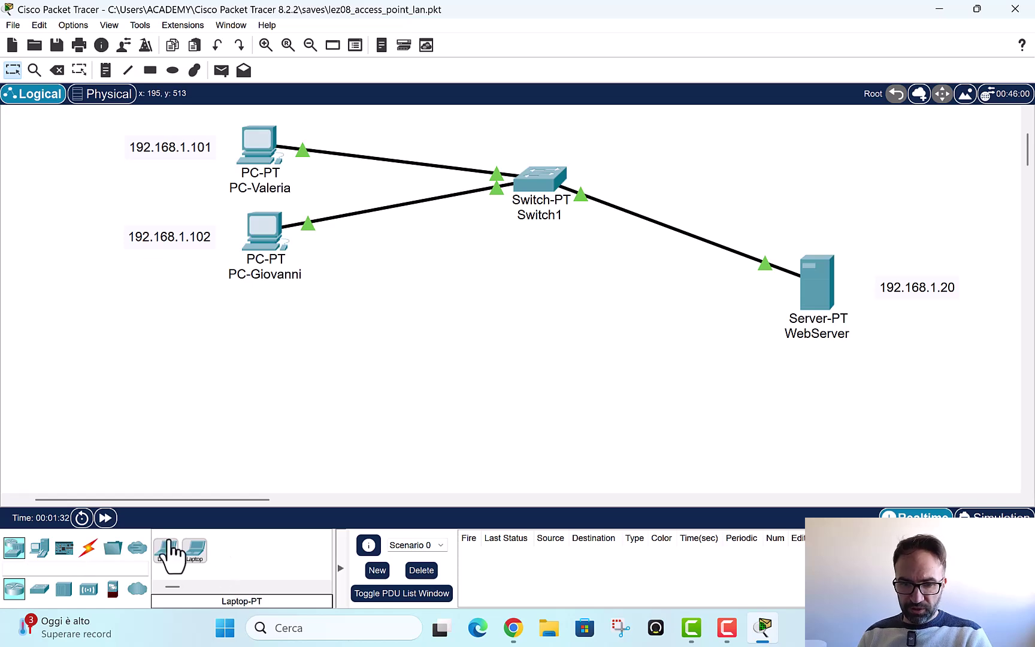
pyautogui.moveTo(167, 560); pyautogui.dragTo(338, 378)
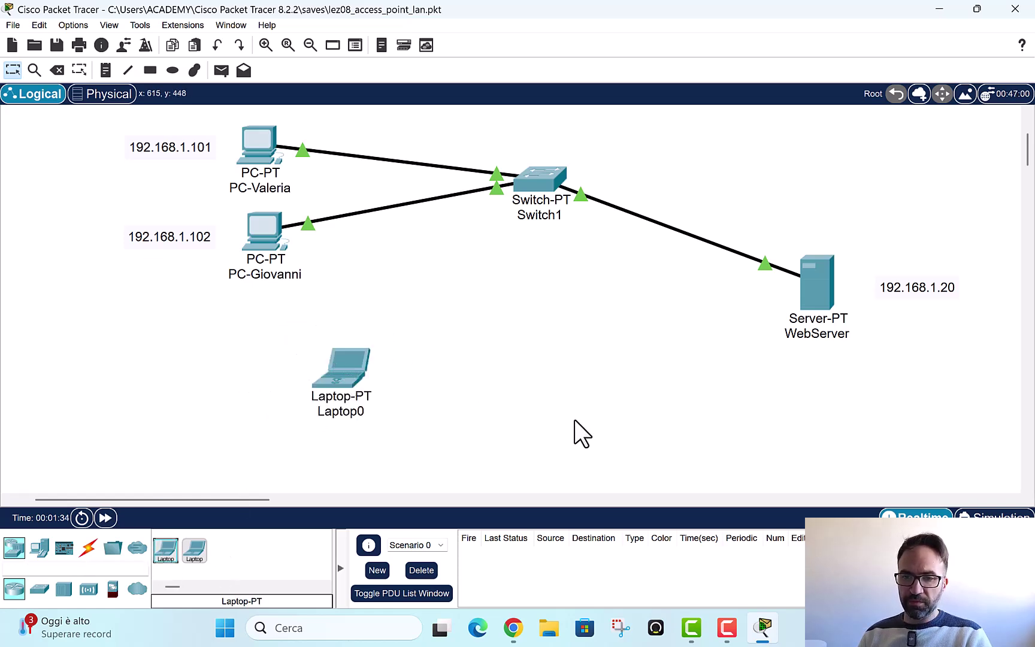
pyautogui.click(67, 568)
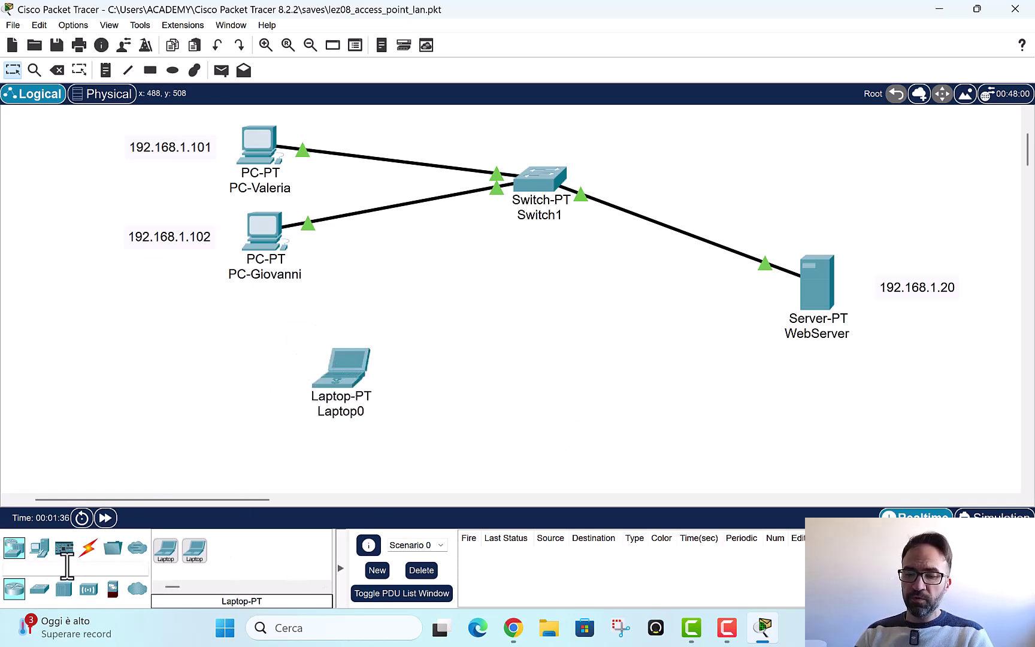
pyautogui.write('smar')
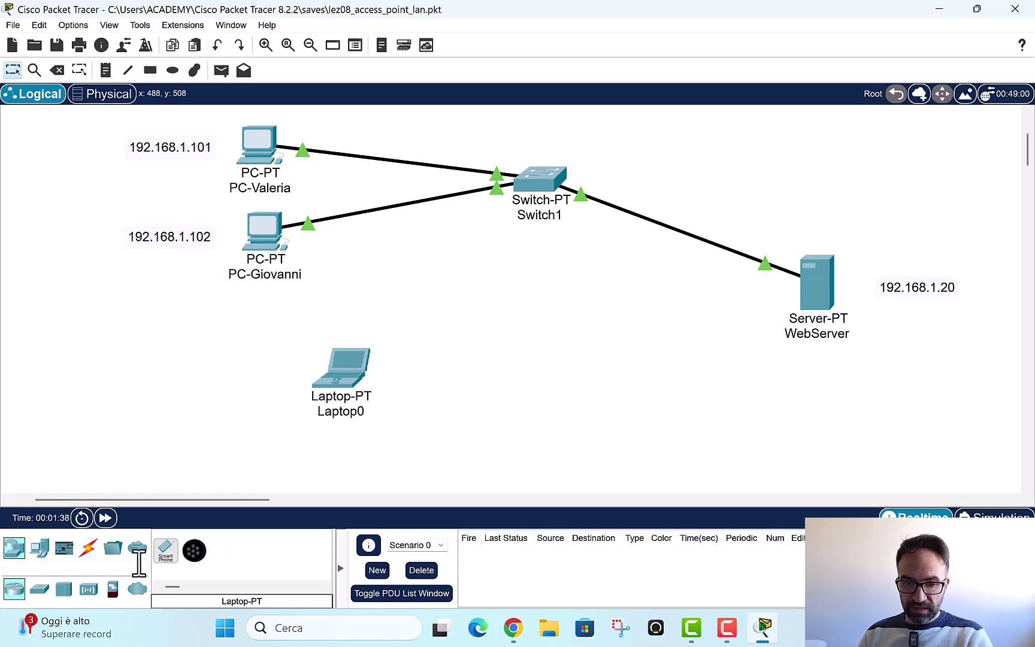
pyautogui.moveTo(166, 550); pyautogui.dragTo(530, 424)
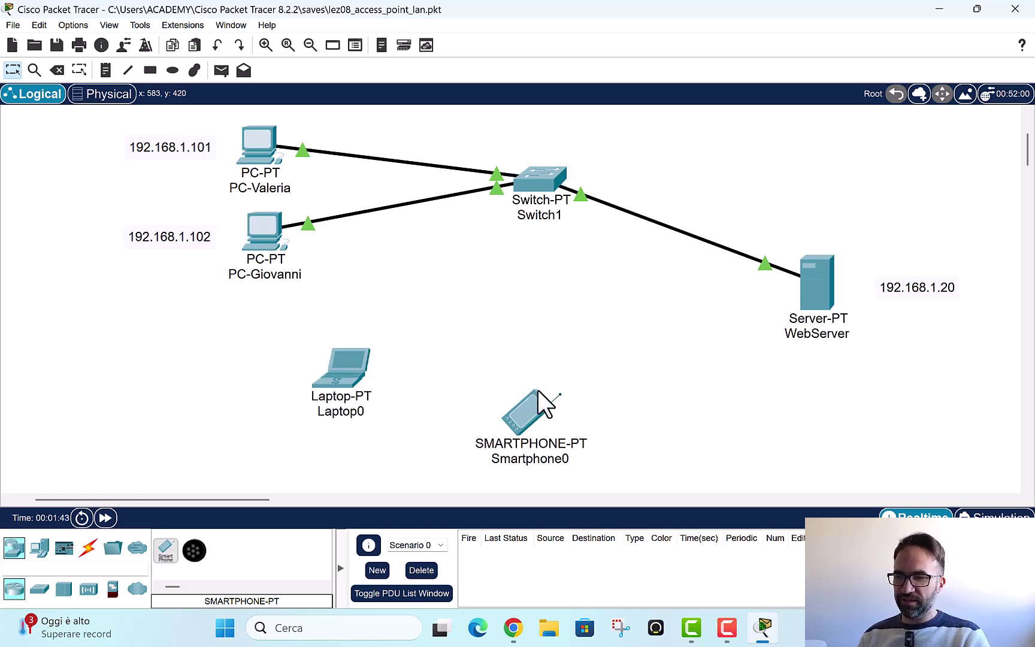
# Step: Spread Laptop0 and Smartphone0 apart, and raise WebServer and its 192.168.1.20 label level with Switch1
pyautogui.moveTo(538, 390)
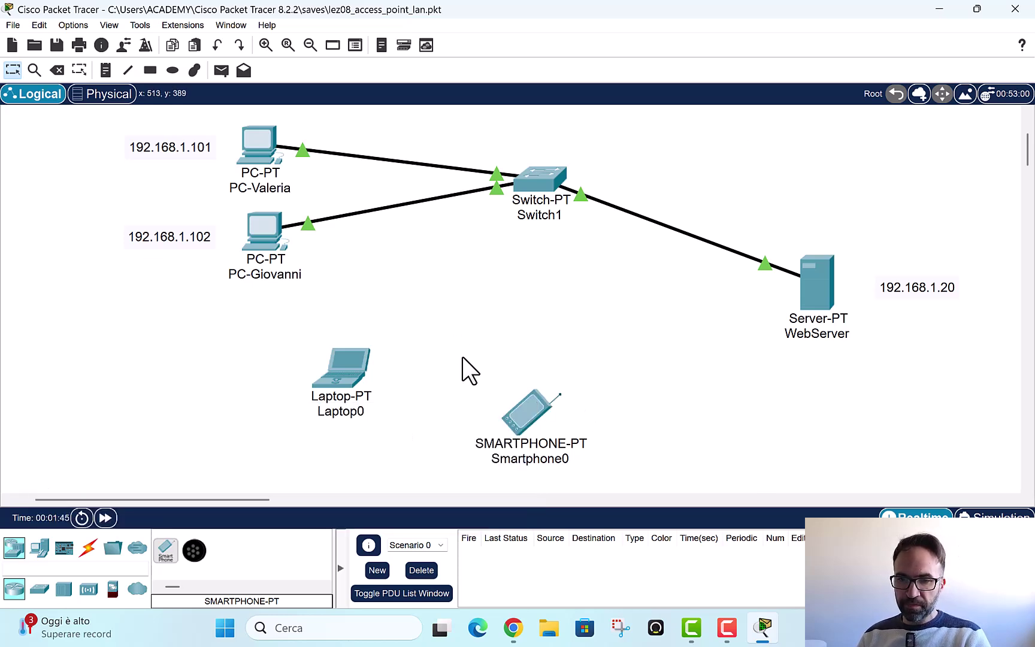
pyautogui.moveTo(325, 362); pyautogui.dragTo(363, 414)
pyautogui.moveTo(534, 420); pyautogui.dragTo(647, 412)
pyautogui.moveTo(824, 266); pyautogui.dragTo(846, 185)
pyautogui.moveTo(932, 285); pyautogui.dragTo(951, 189)
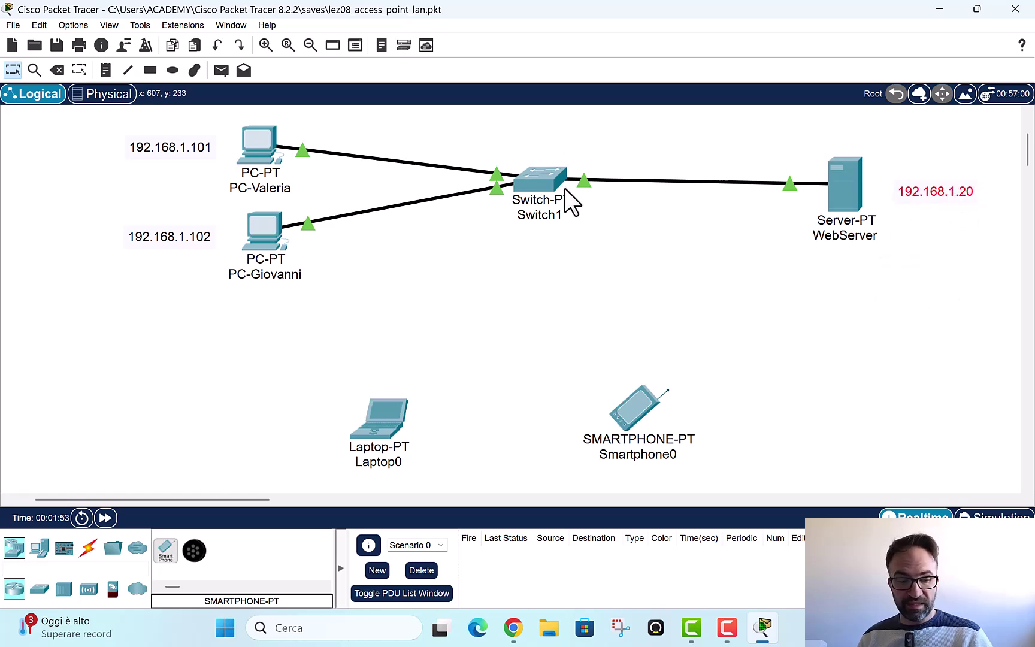
pyautogui.moveTo(564, 190)
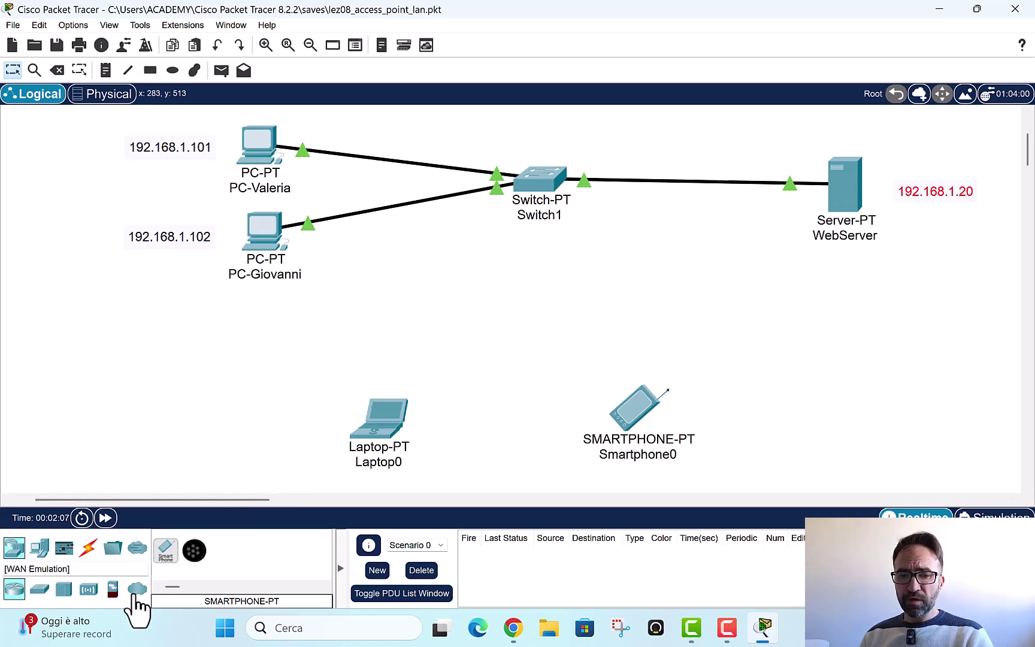
# Step: Place an AP-PT access point above Smartphone0 and view its Config settings
pyautogui.click(99, 565)
pyautogui.write('acce')
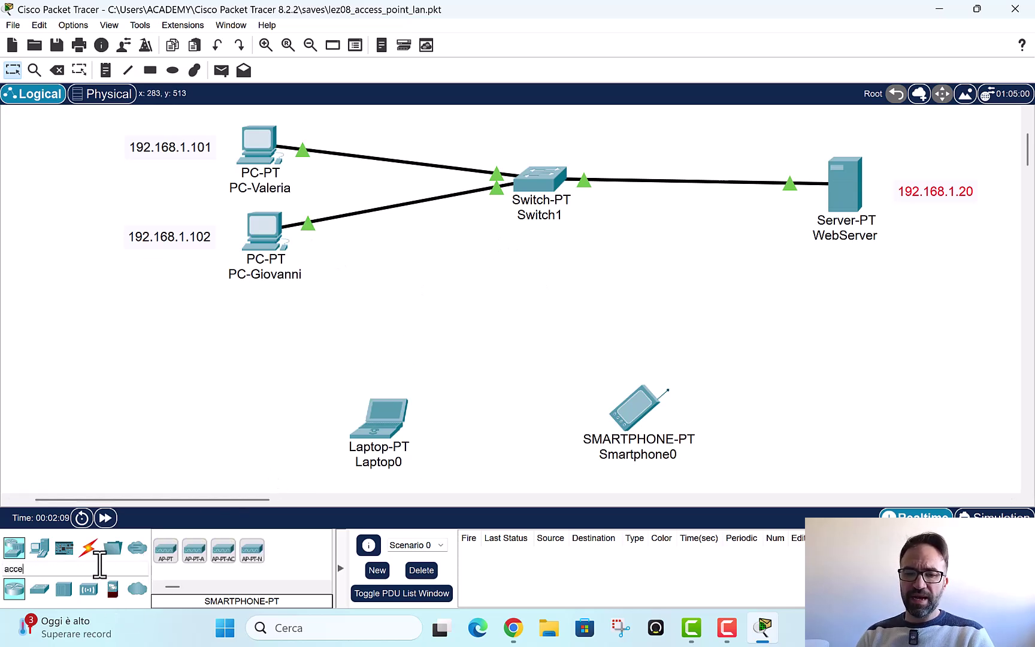
pyautogui.write('ss')
pyautogui.press('BackSpace')
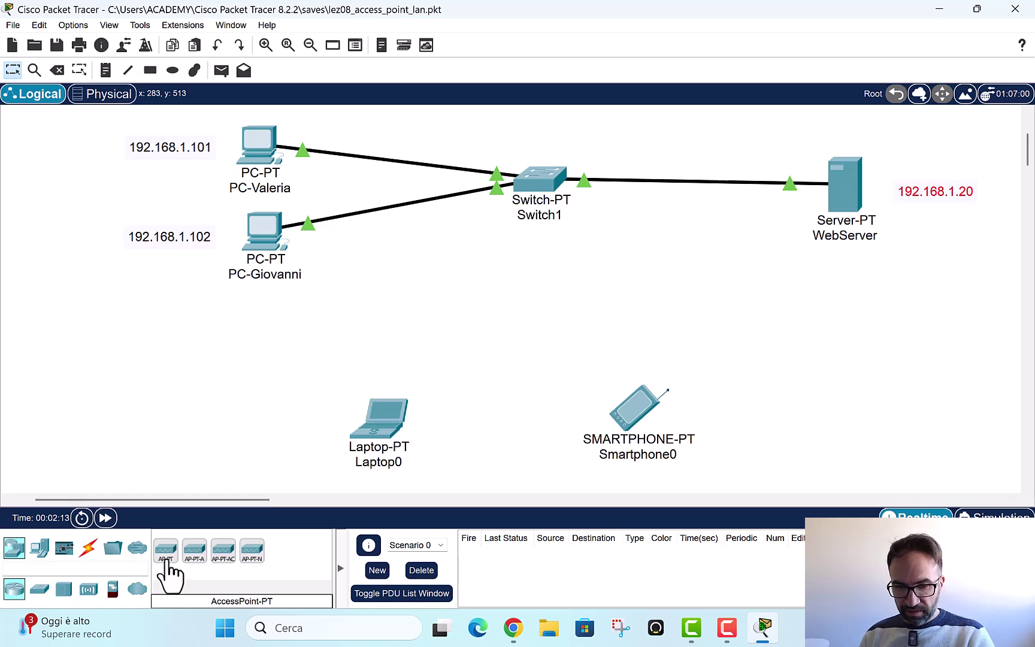
pyautogui.moveTo(168, 560); pyautogui.dragTo(544, 304)
pyautogui.click(547, 302)
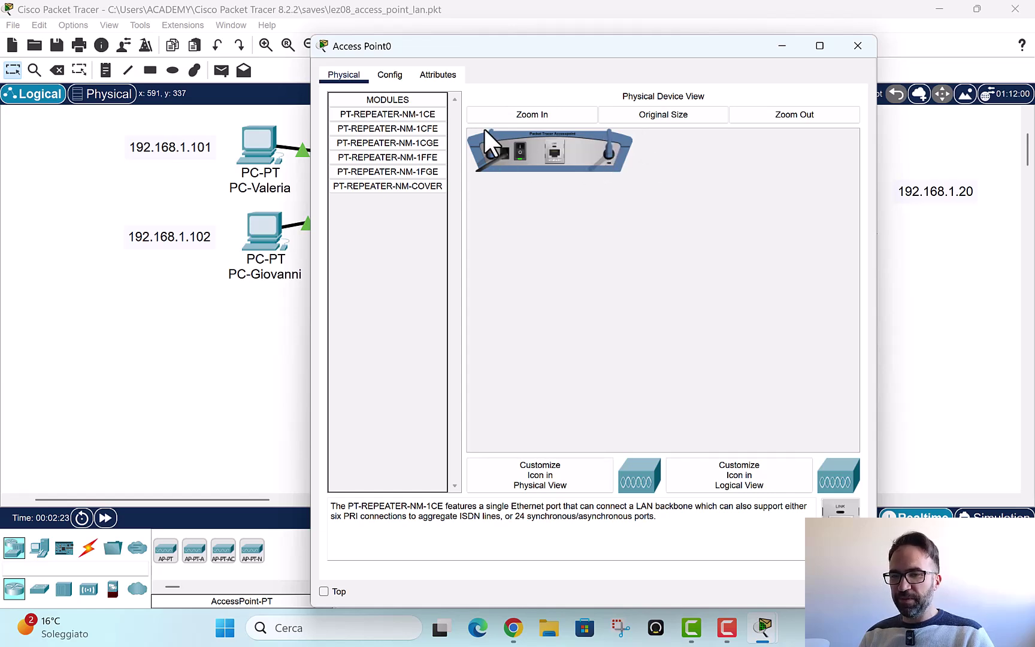
pyautogui.click(390, 74)
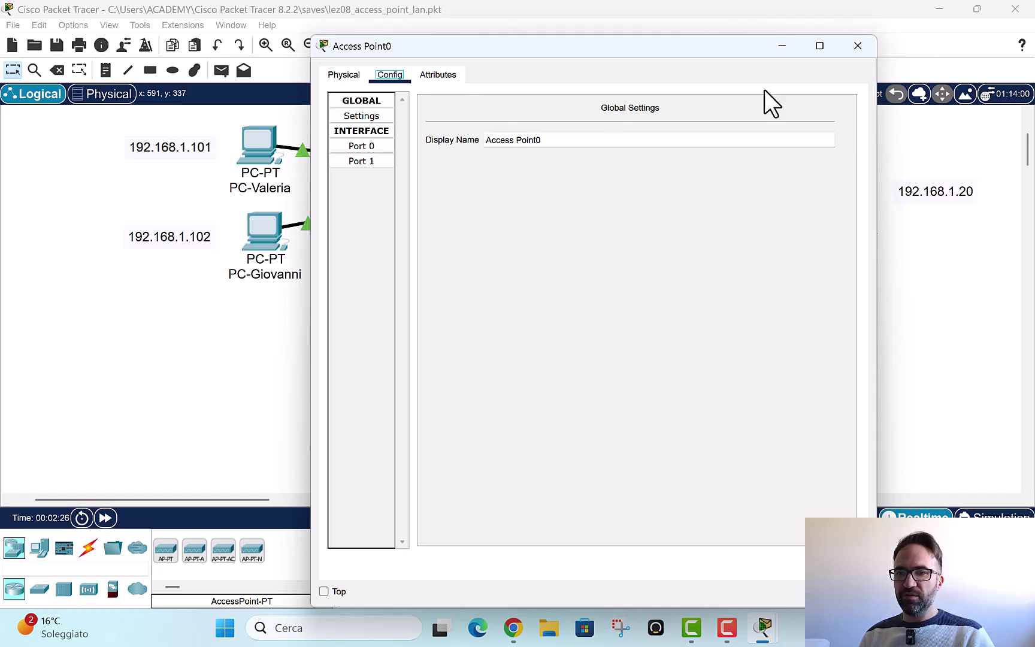
pyautogui.click(857, 46)
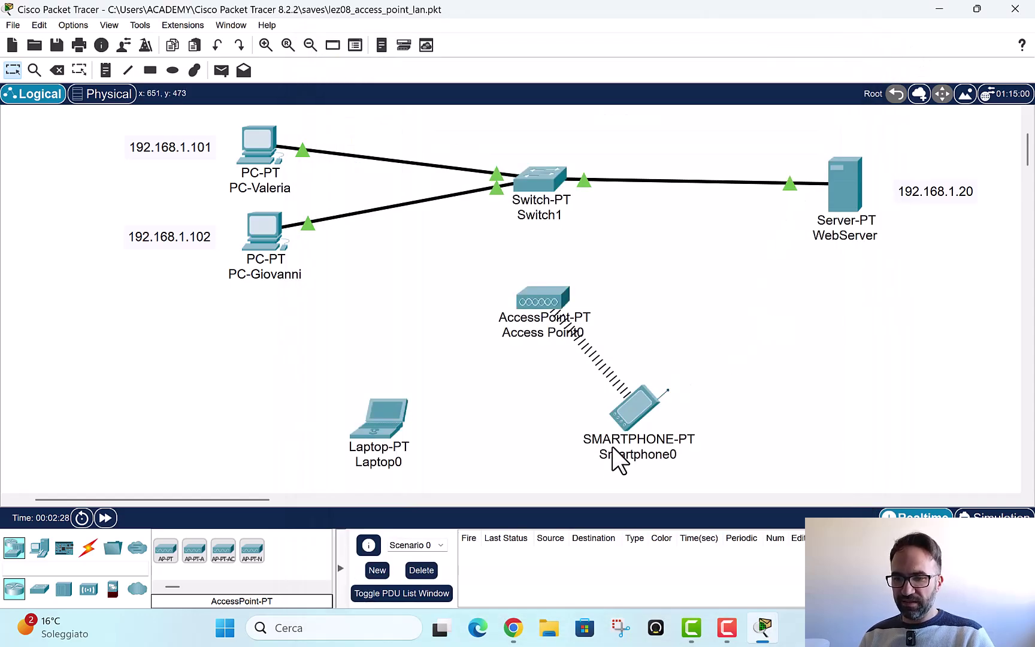
# Step: Link Access Point0 Port 0 to a Switch1 FastEthernet port with copper straight-through, then lower the AP
pyautogui.moveTo(698, 394); pyautogui.dragTo(699, 417)
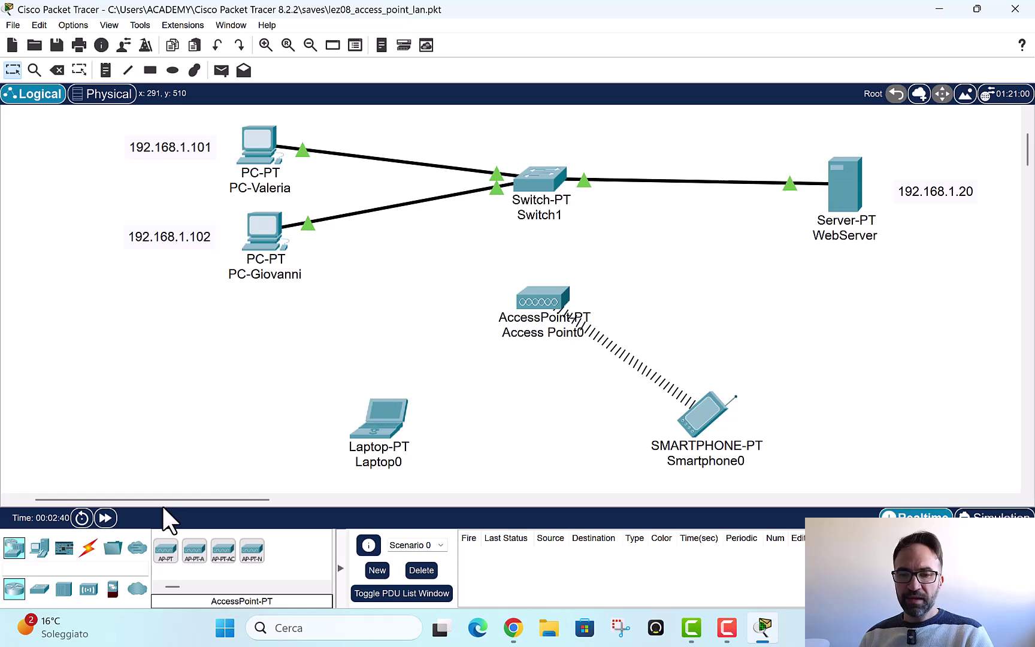
pyautogui.click(88, 550)
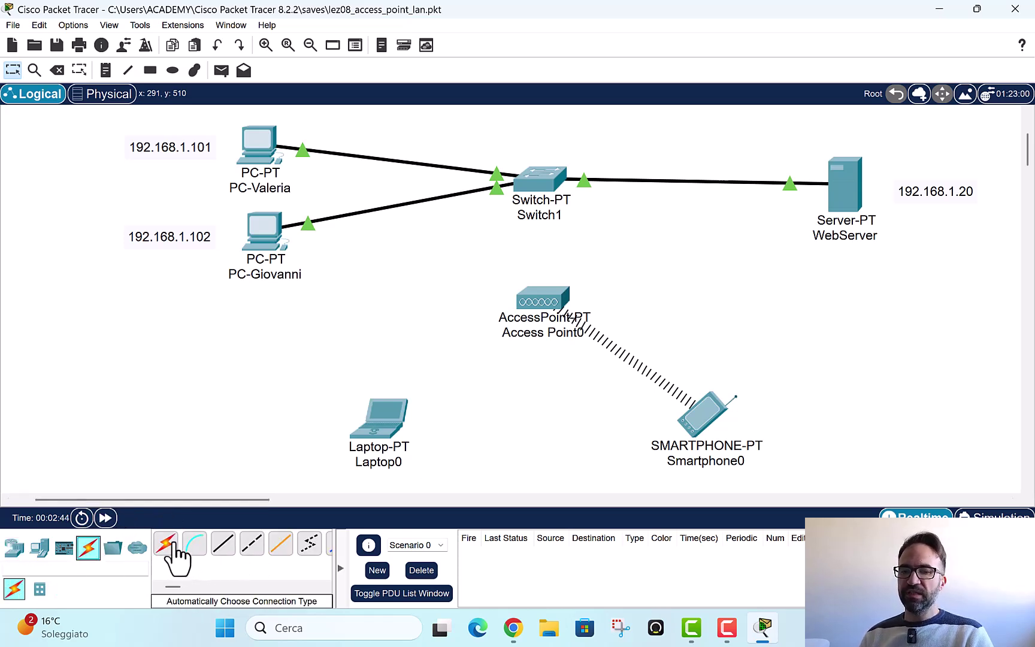
pyautogui.click(225, 551)
pyautogui.click(545, 297)
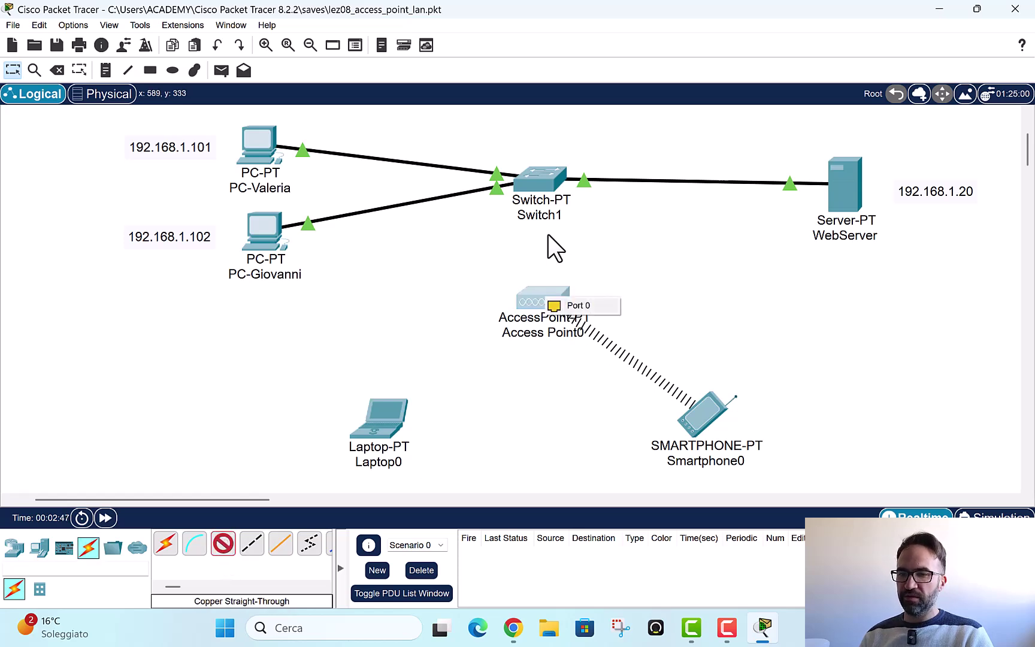
pyautogui.click(578, 305)
pyautogui.click(539, 176)
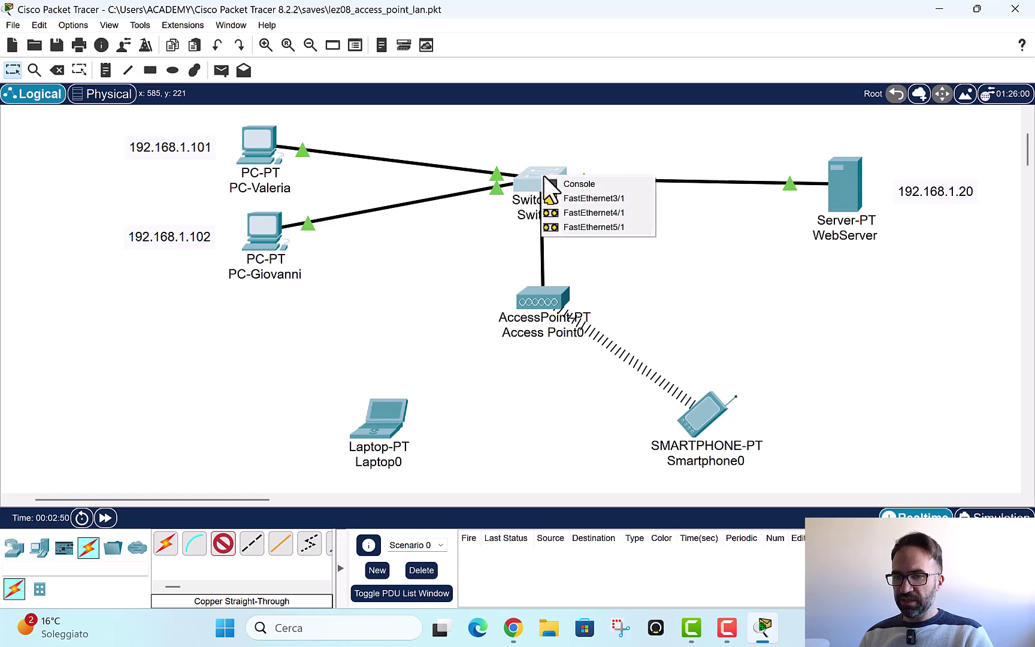
pyautogui.click(600, 197)
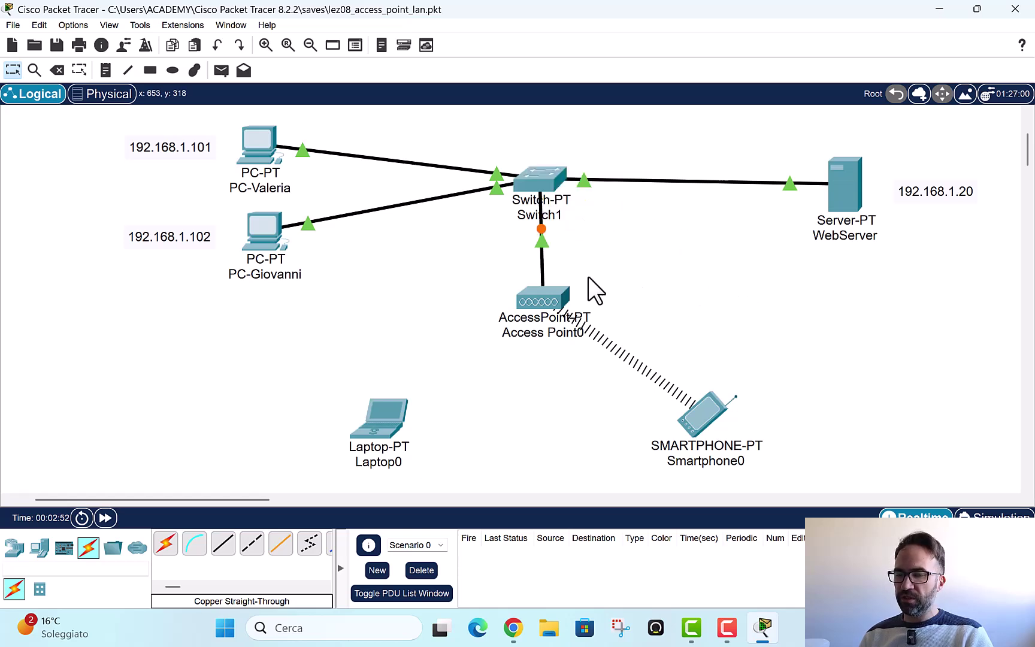
pyautogui.moveTo(550, 302); pyautogui.dragTo(547, 337)
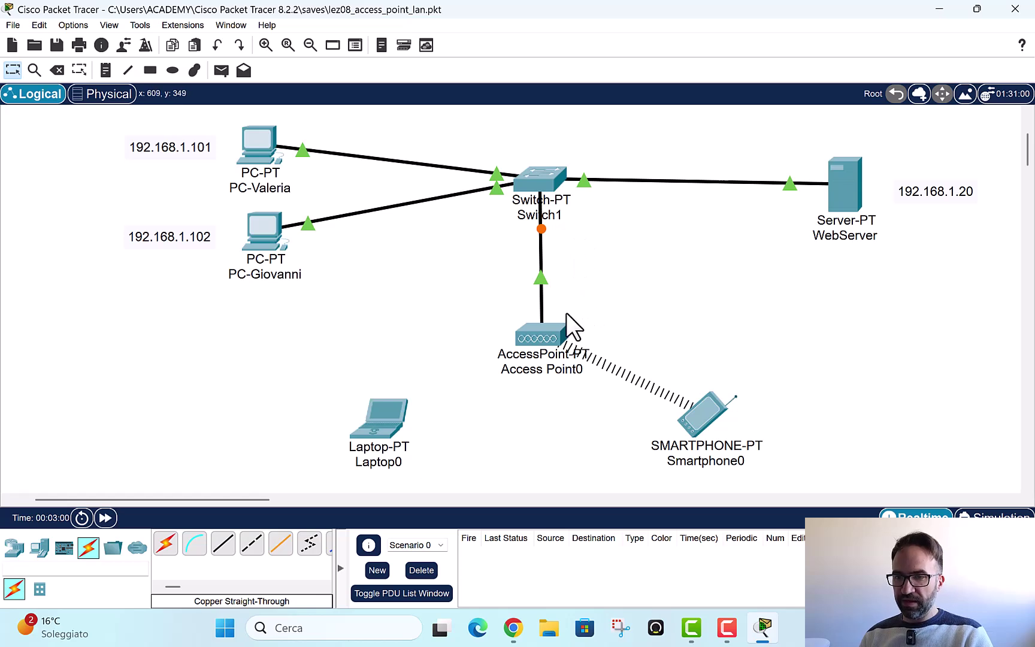
pyautogui.moveTo(546, 337)
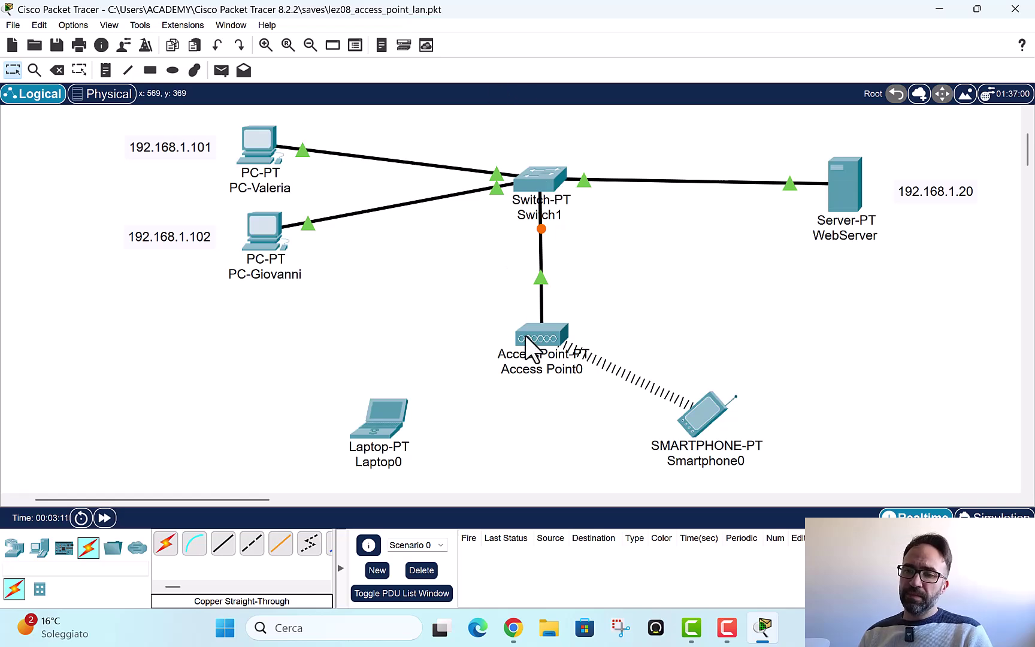
# Step: Review Access Point0's Port 0 and Port 1 config (SSID Default, channel 6), repositioning the window
pyautogui.click(542, 333)
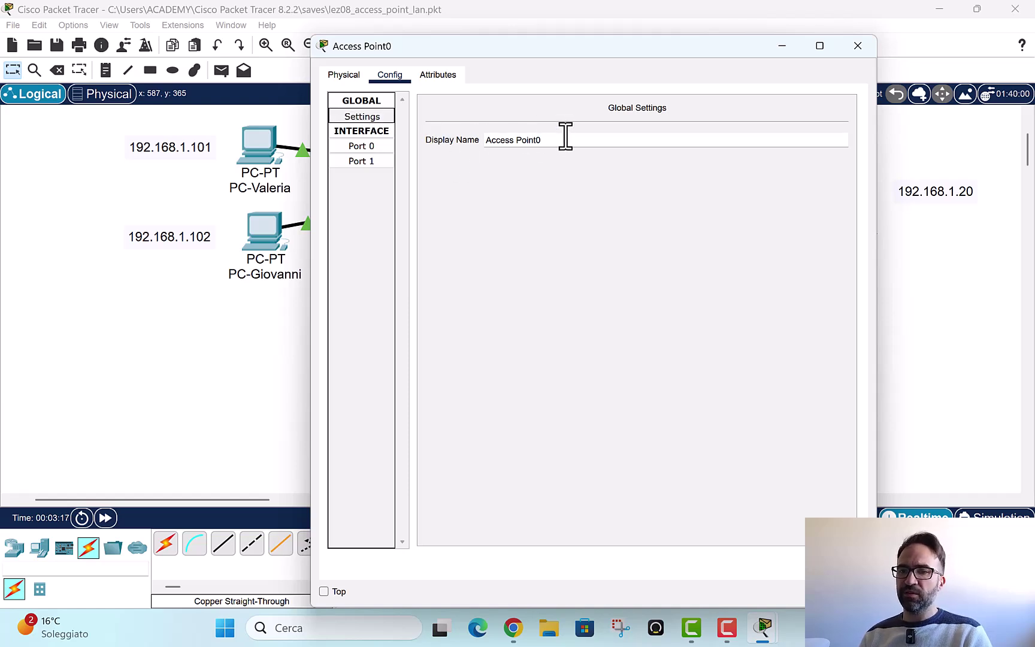
pyautogui.moveTo(566, 139); pyautogui.dragTo(432, 137)
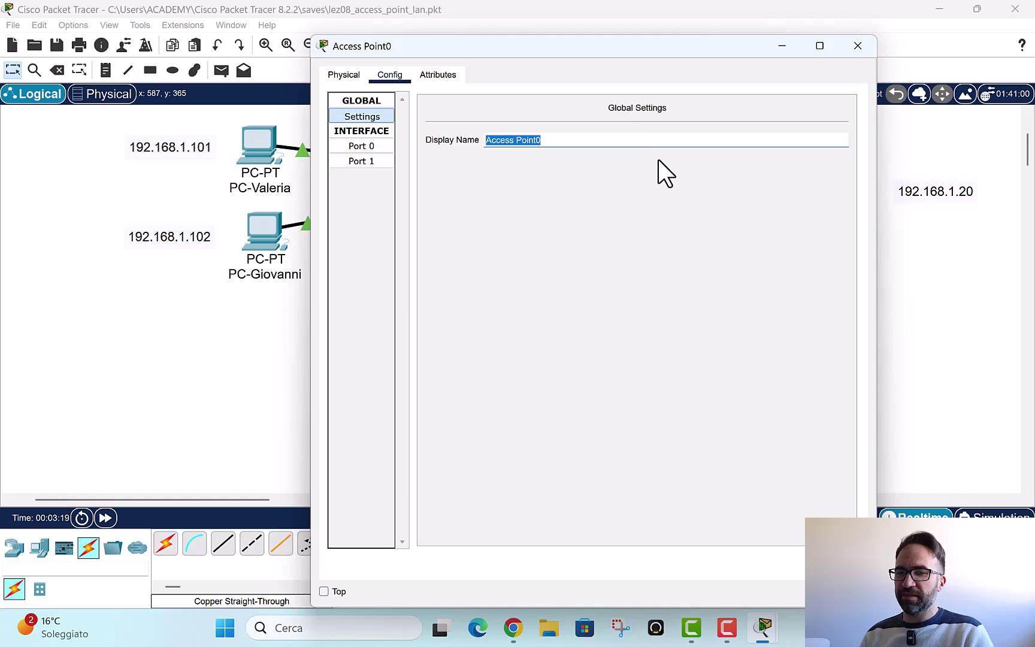
pyautogui.click(360, 145)
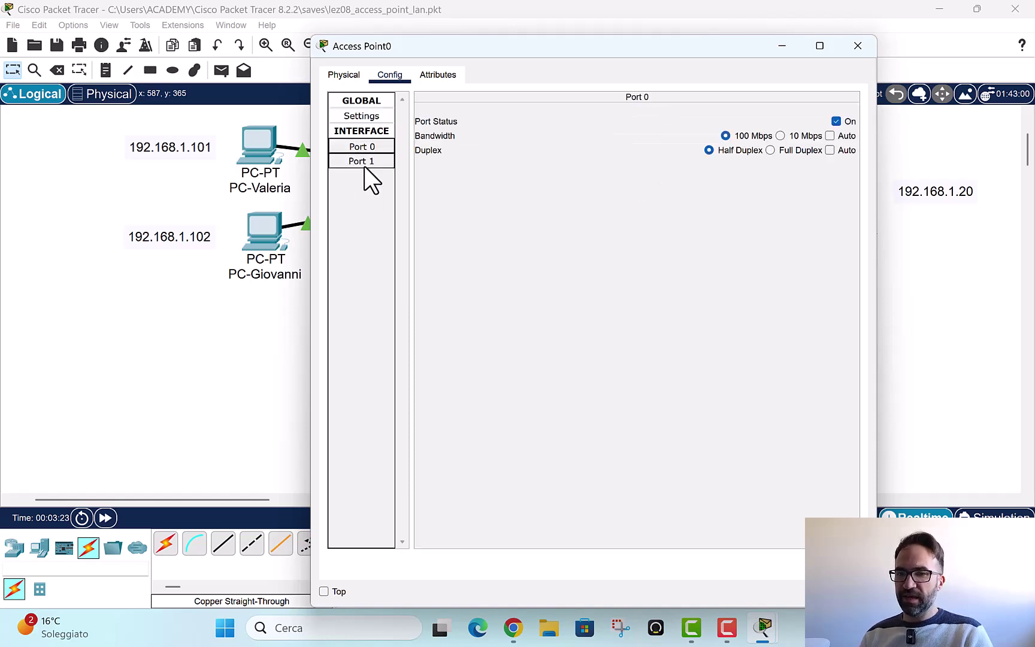
pyautogui.click(364, 164)
pyautogui.click(361, 147)
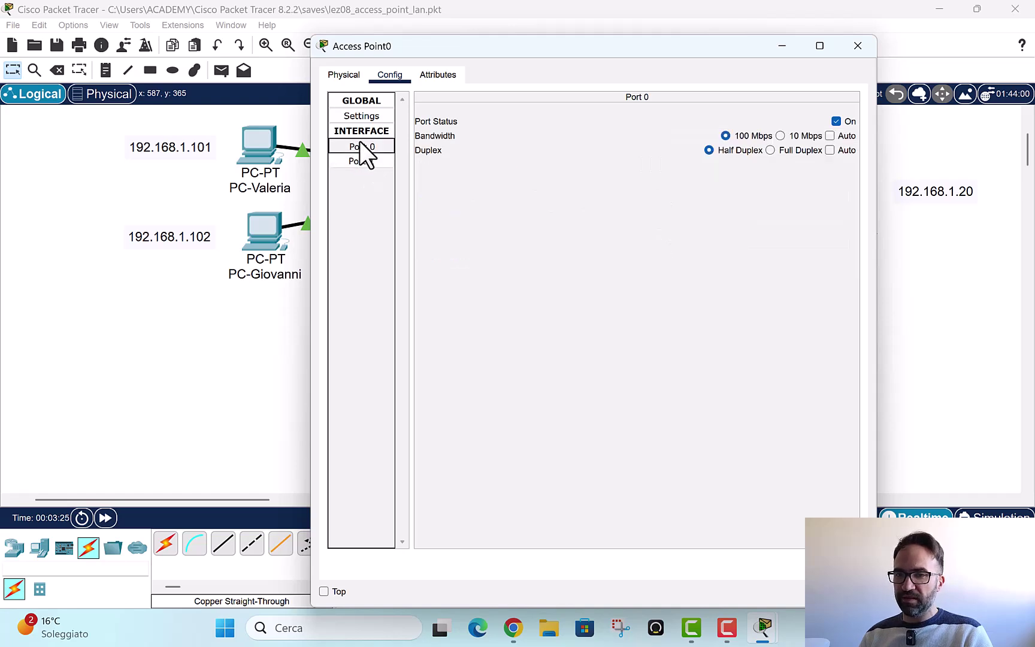
pyautogui.moveTo(586, 54); pyautogui.dragTo(578, 113)
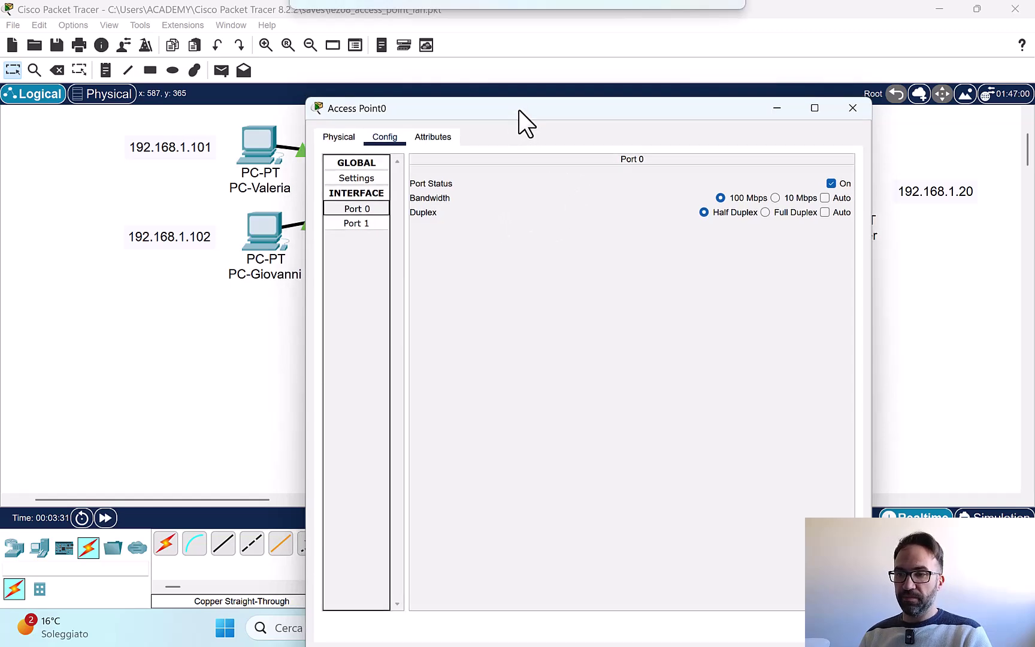
pyautogui.moveTo(518, 111); pyautogui.dragTo(531, 75)
# Step: Set Port 1's SSID to ArchetyNetwork, choose WPA2-PSK authentication, and enter the pass phrase
pyautogui.click(316, 188)
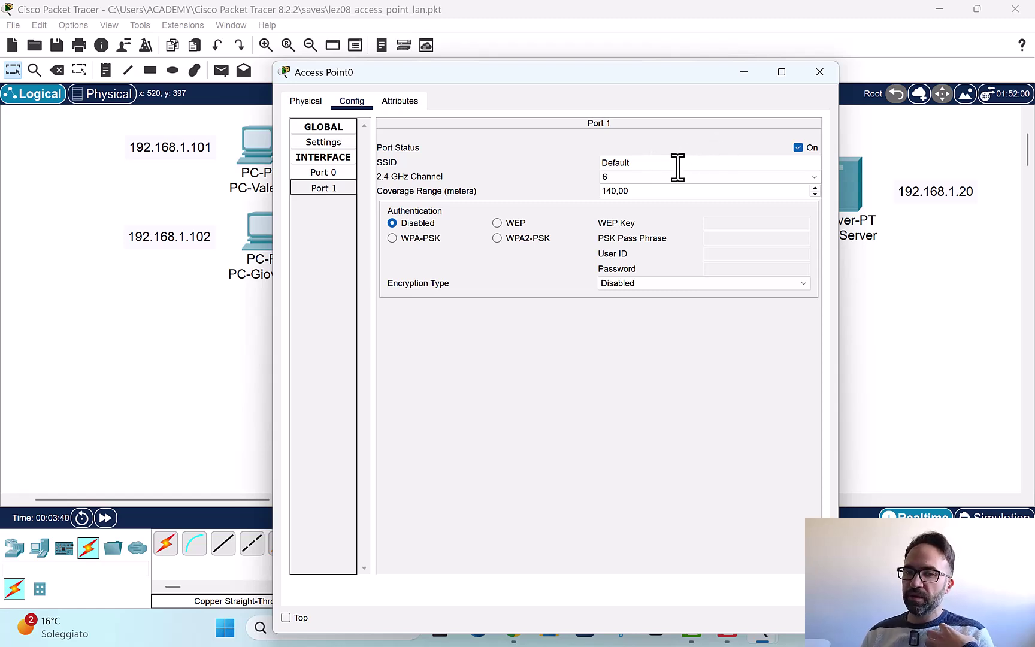
pyautogui.moveTo(642, 162); pyautogui.dragTo(566, 157)
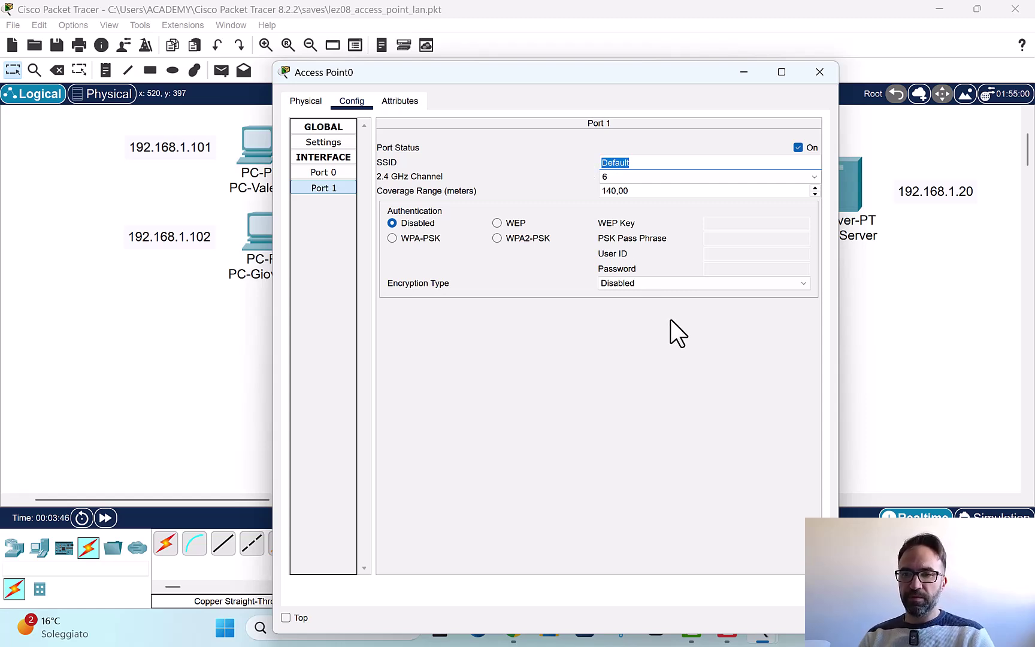
pyautogui.write('A')
pyautogui.write('ch')
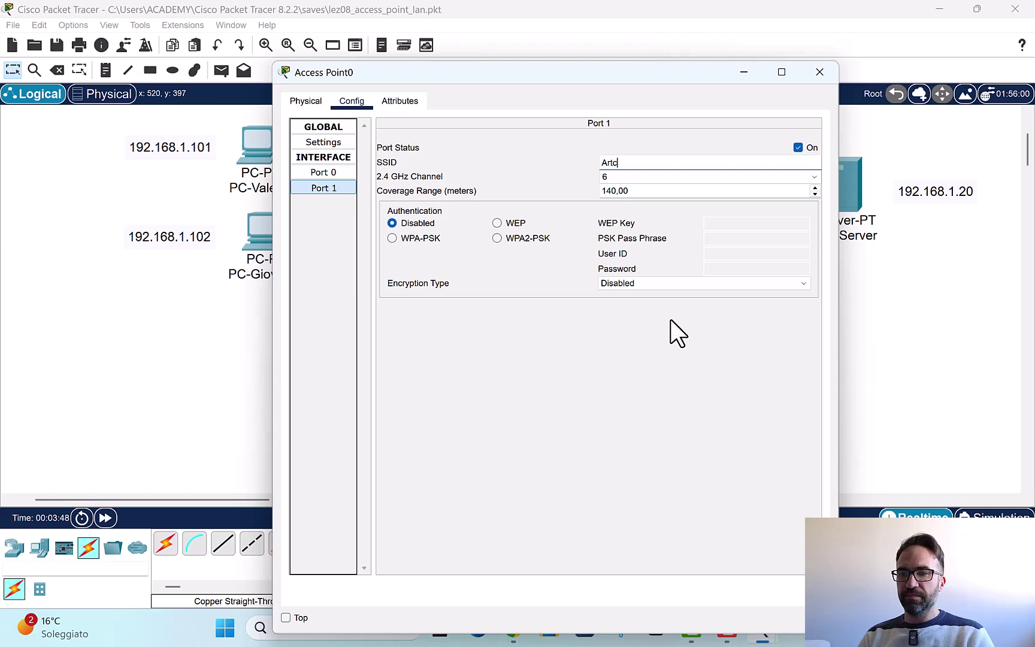
pyautogui.press('BackSpace')
pyautogui.press('BackSpace')
pyautogui.write('chety')
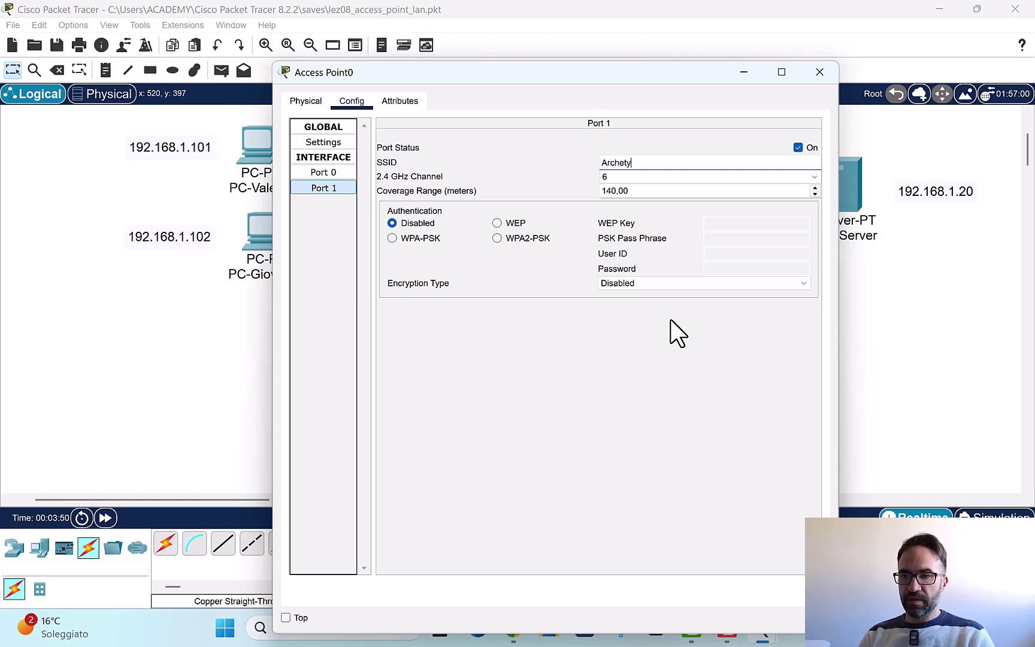
pyautogui.write('Network')
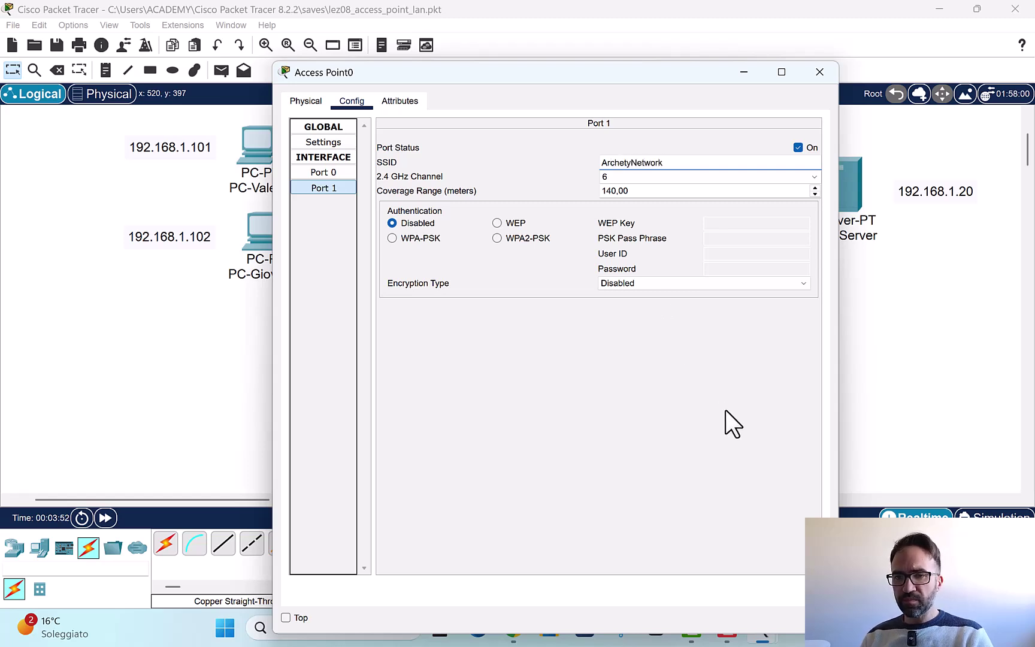
pyautogui.press('Return')
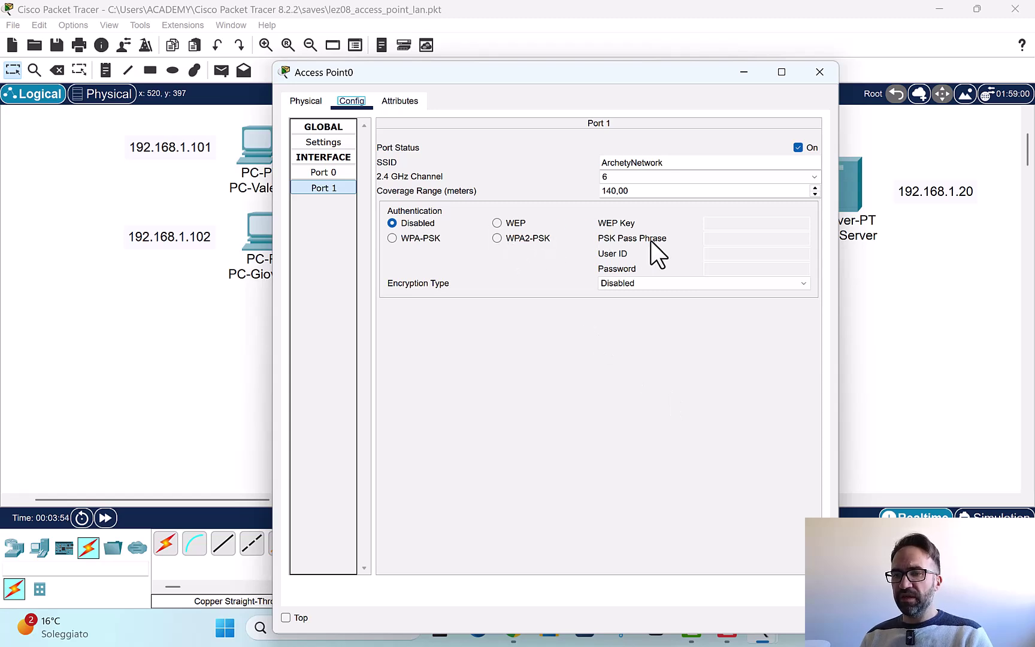
pyautogui.click(518, 237)
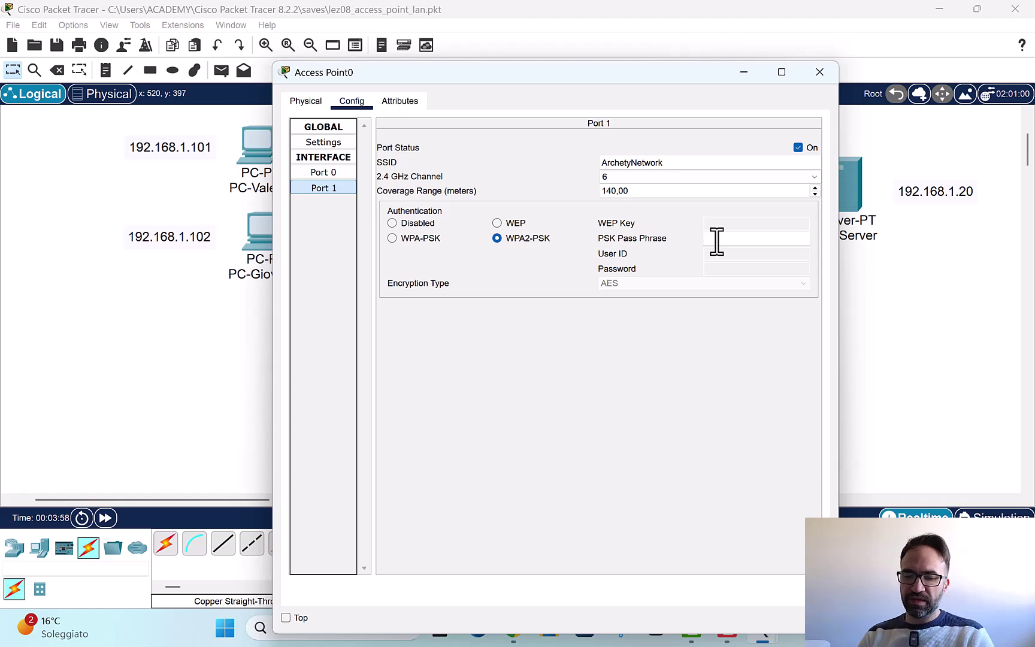
pyautogui.write('12345678')
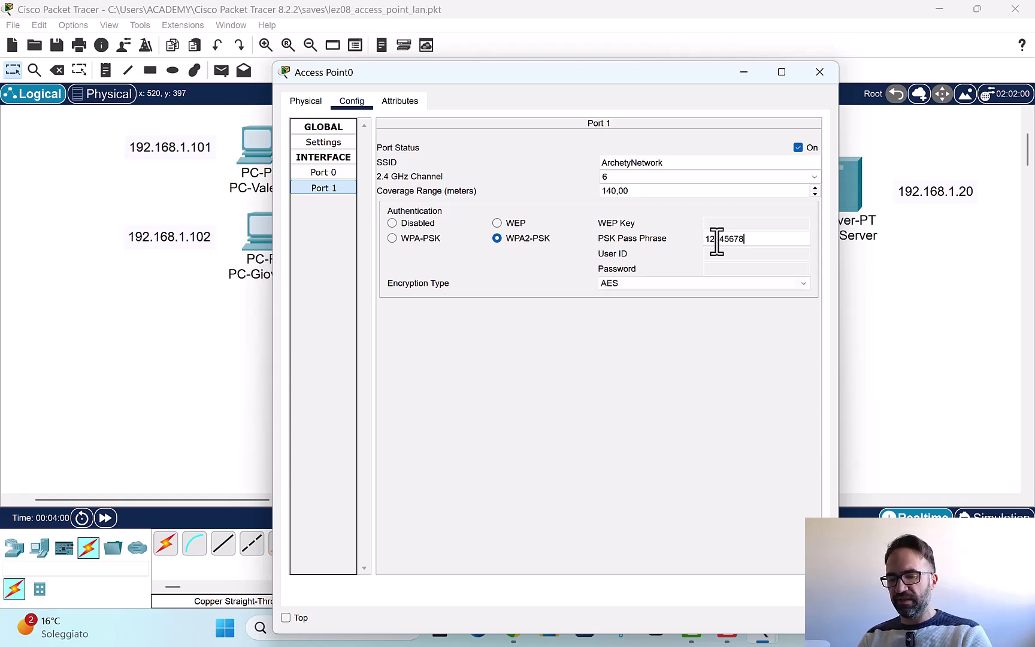
pyautogui.write('90')
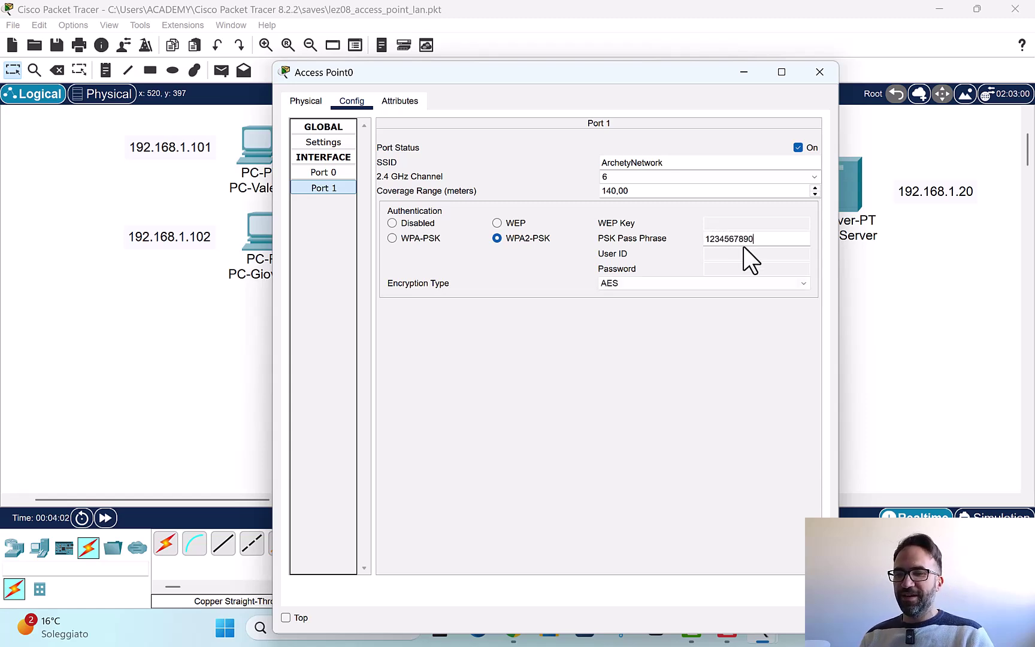
pyautogui.click(758, 344)
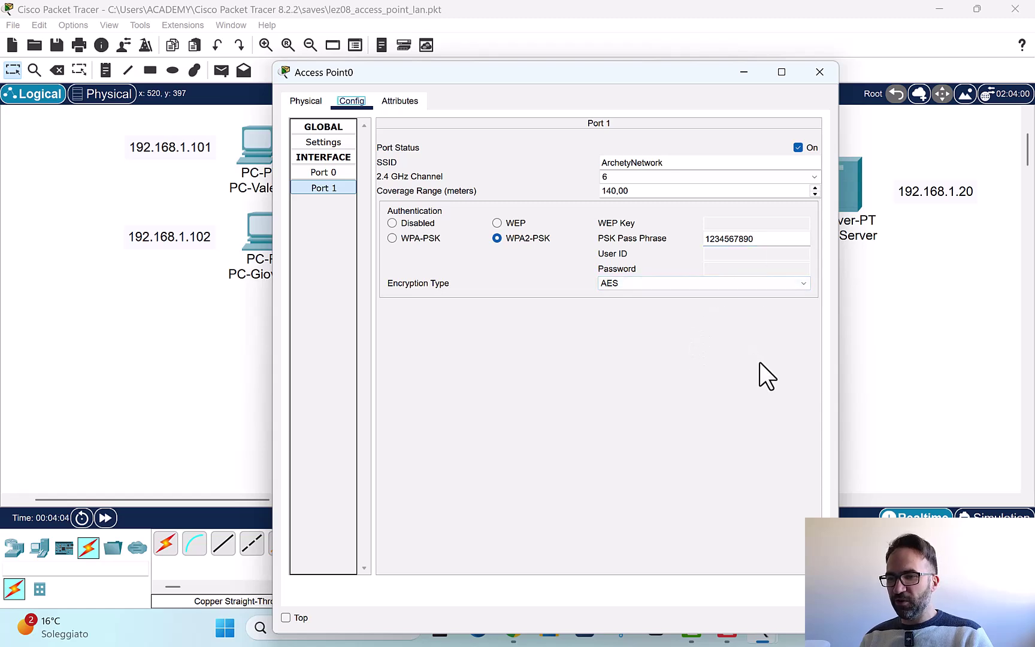
# Step: Switch Port 1 encryption from AES to TKIP, check the pass phrase, and keep channel 6
pyautogui.click(676, 284)
pyautogui.click(681, 281)
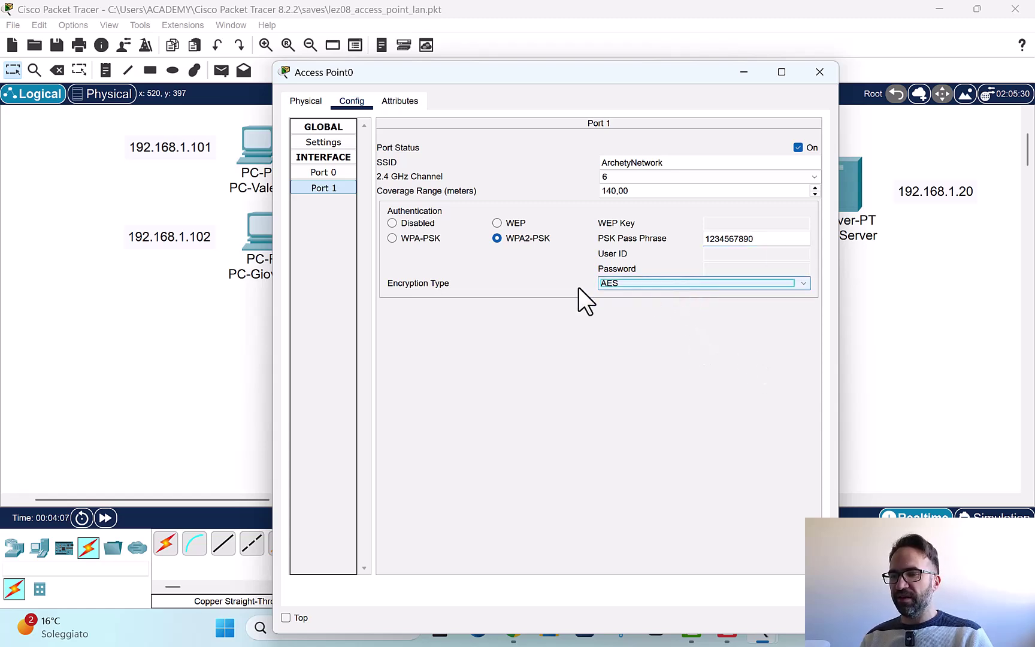
pyautogui.click(614, 281)
pyautogui.click(616, 305)
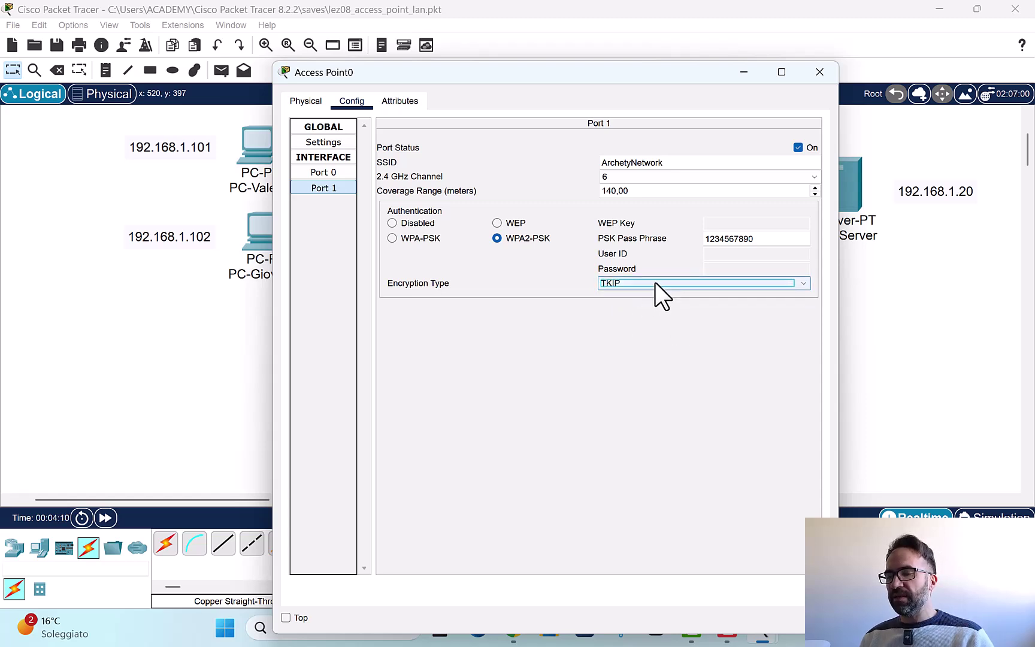
pyautogui.doubleClick(739, 238)
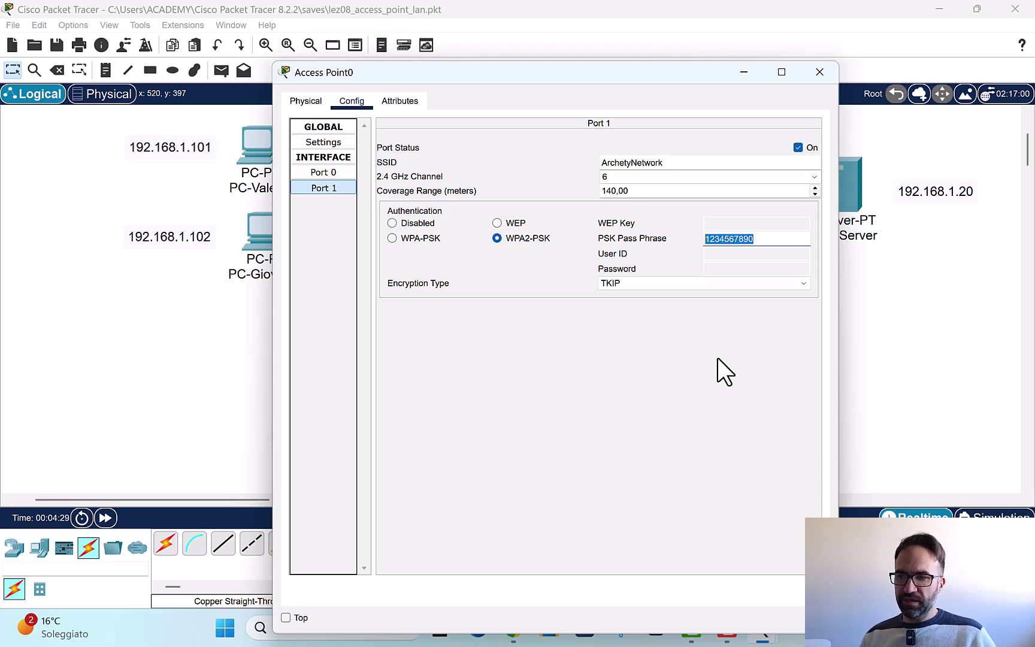
pyautogui.press('Tab')
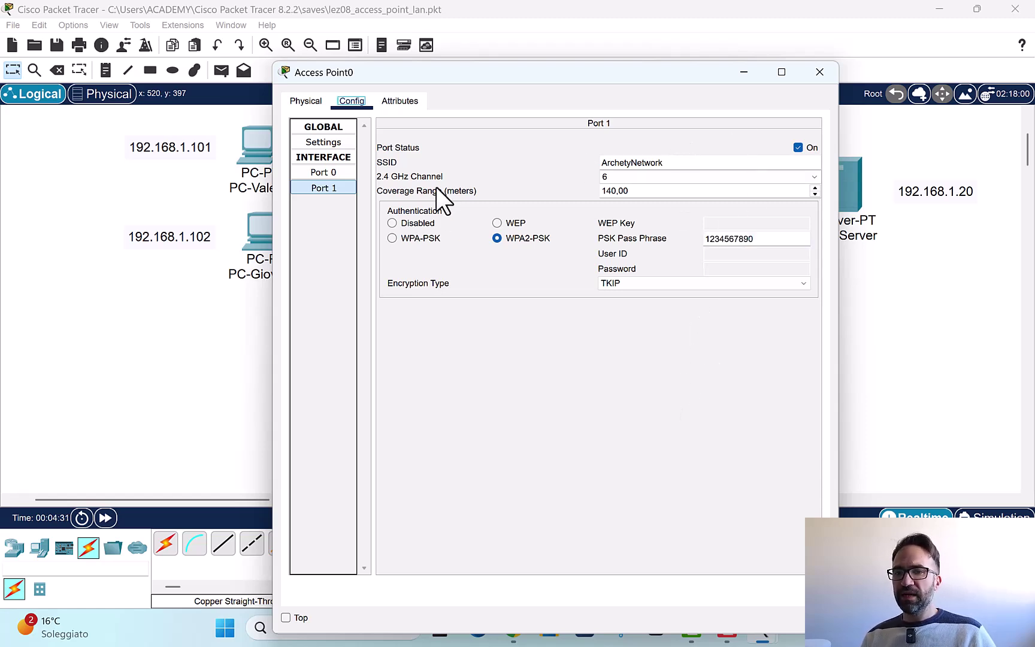
pyautogui.click(813, 175)
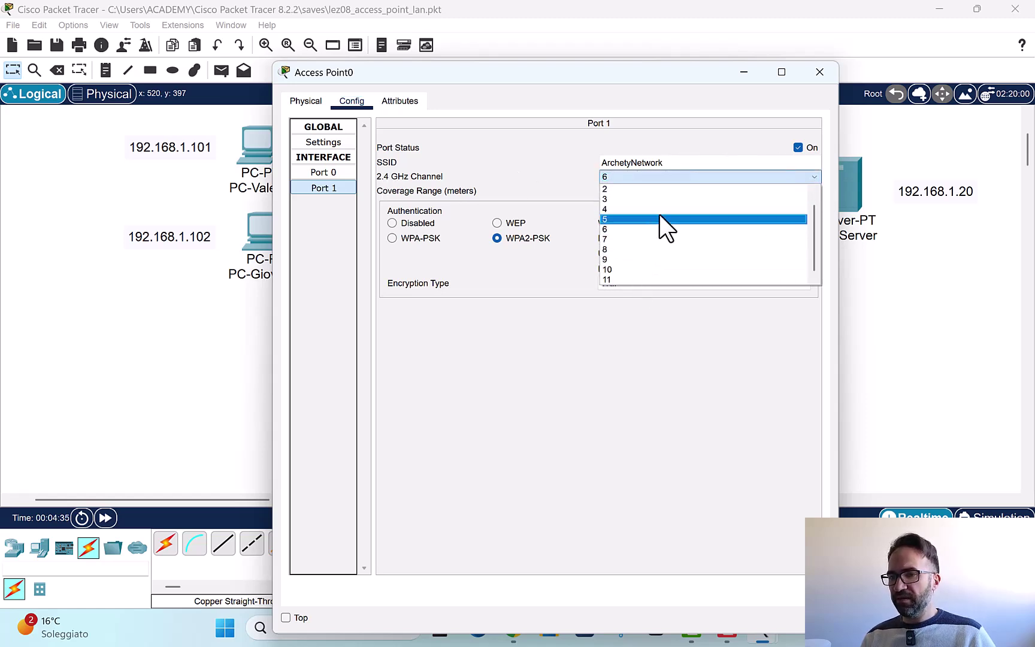
pyautogui.click(802, 176)
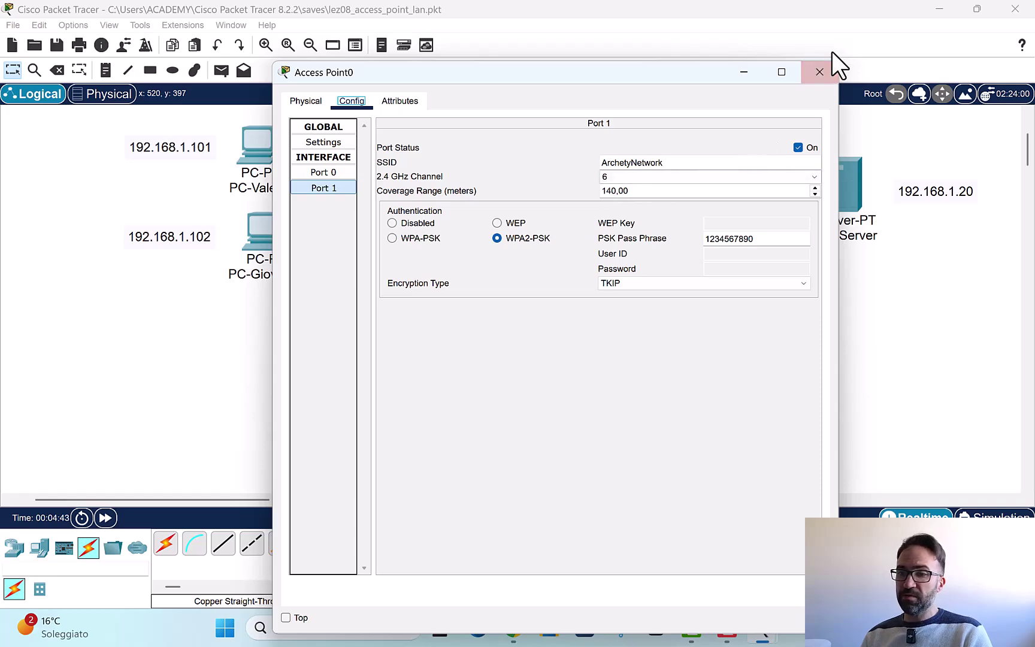
# Step: Close Access Point0's settings and move Smartphone0 slightly down-right below the access point
pyautogui.click(819, 73)
pyautogui.moveTo(621, 406); pyautogui.dragTo(743, 404)
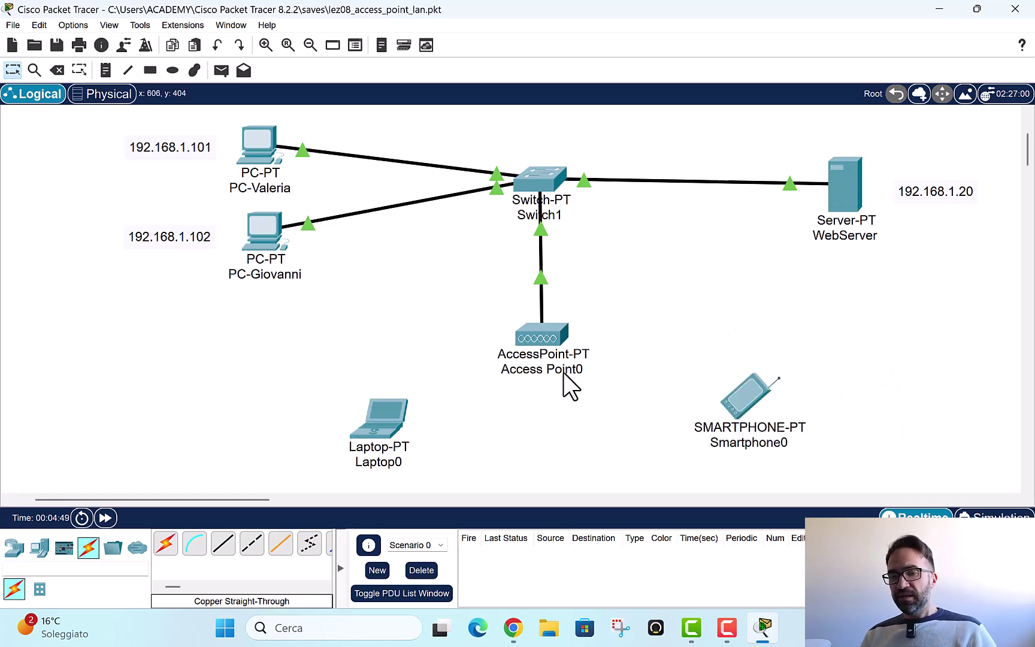
pyautogui.moveTo(566, 383)
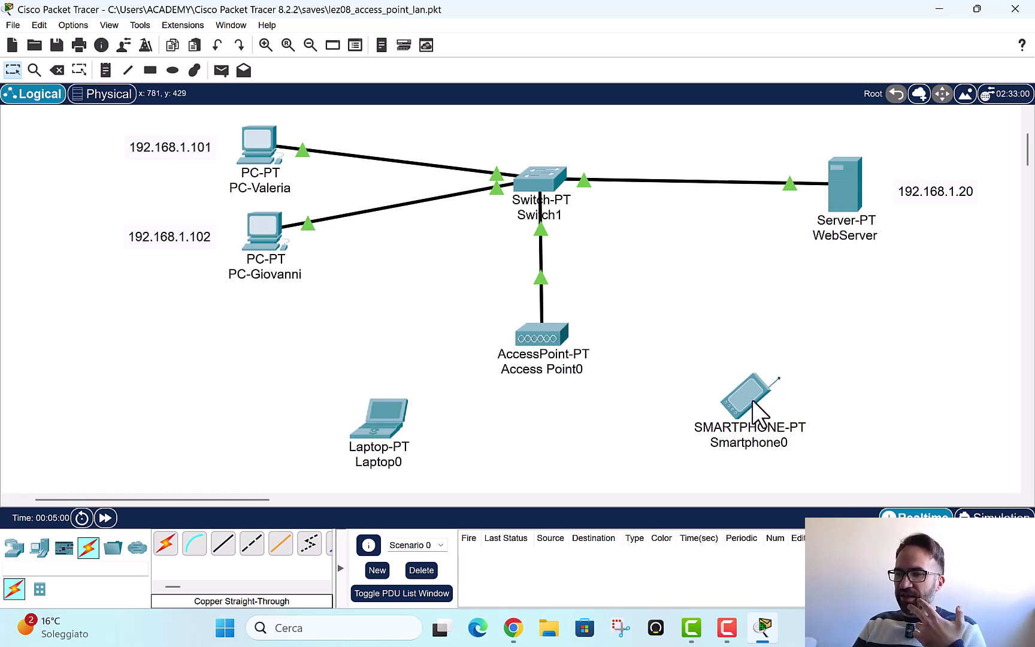
pyautogui.moveTo(752, 400); pyautogui.dragTo(768, 424)
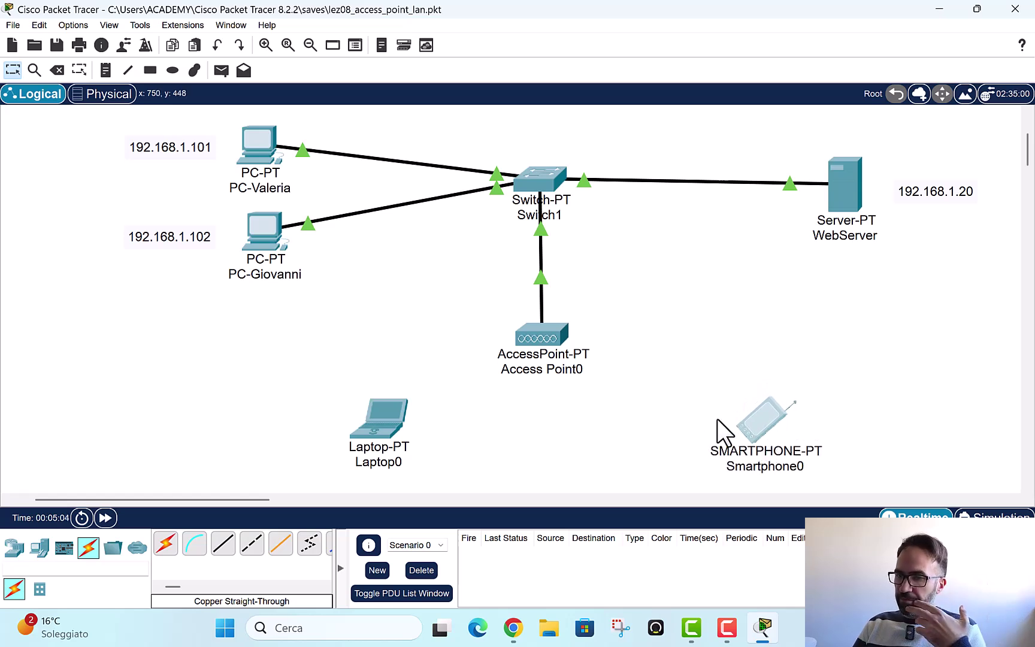
# Step: Set Smartphone0's Wireless0 SSID to ArchetyNetwork
pyautogui.click(759, 414)
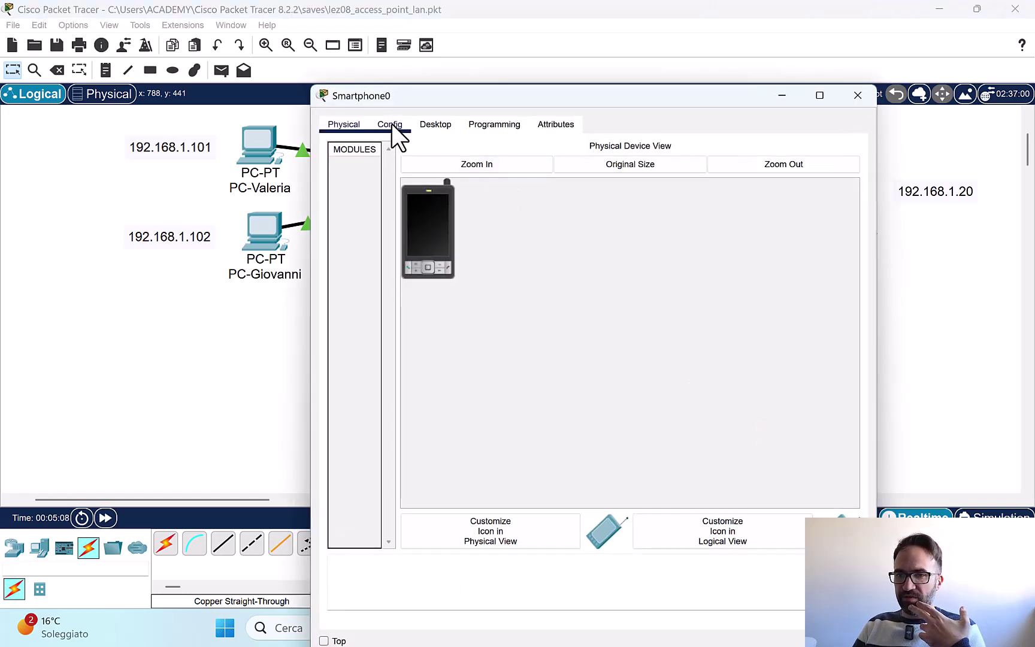
pyautogui.click(389, 125)
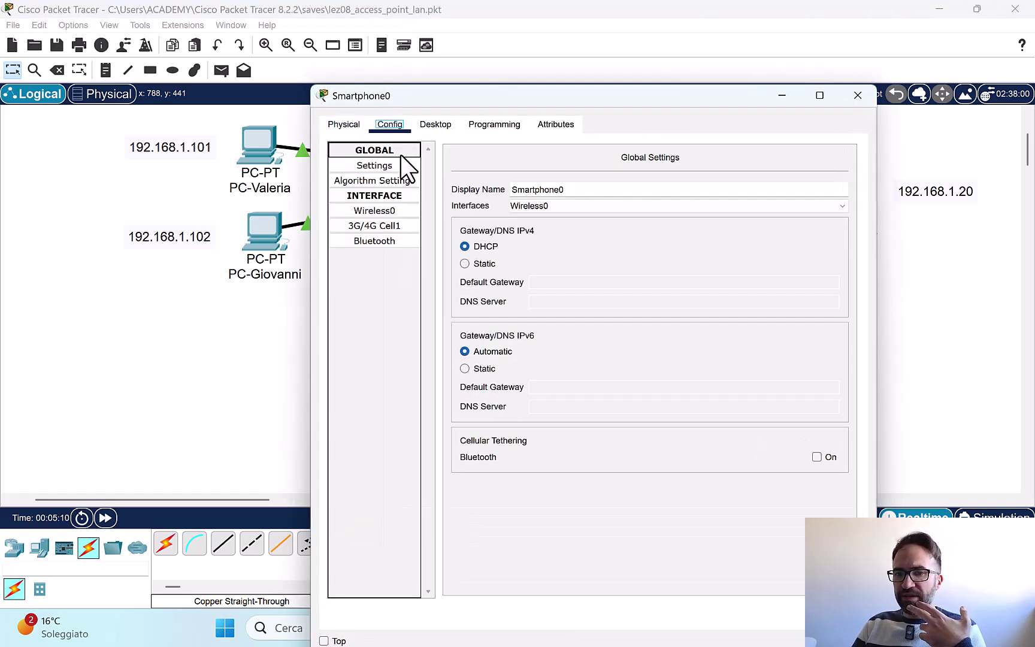
pyautogui.click(370, 210)
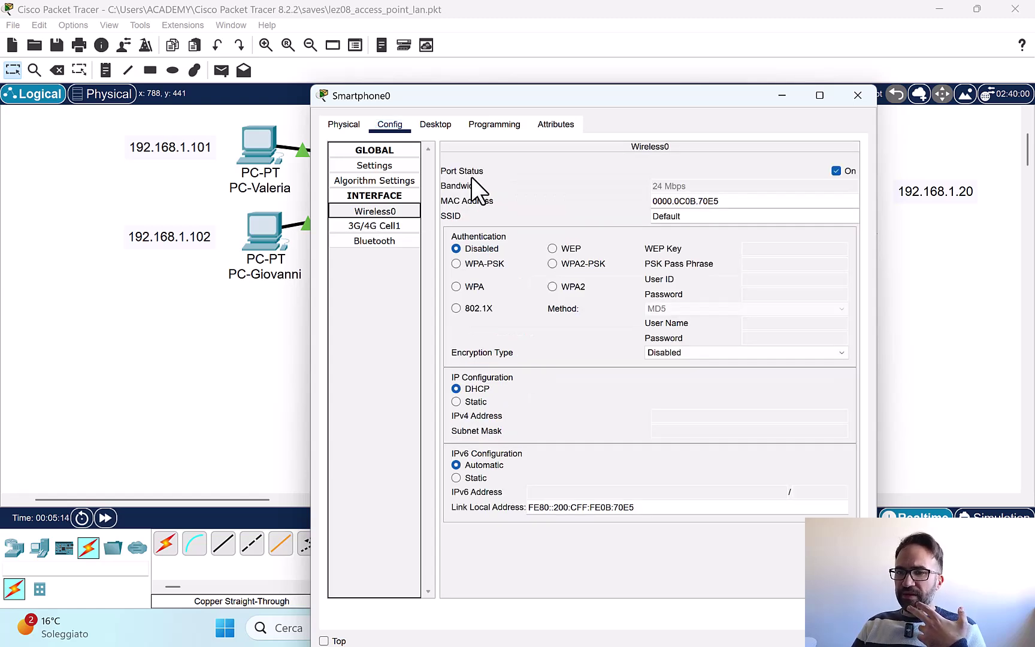
pyautogui.doubleClick(691, 217)
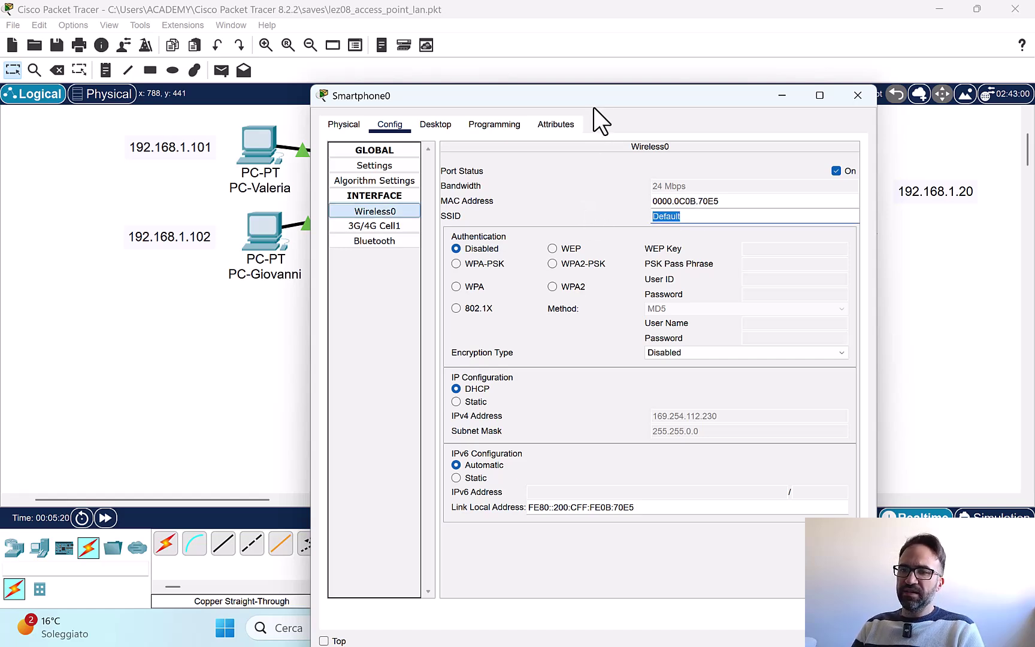
pyautogui.moveTo(594, 103); pyautogui.dragTo(584, 199)
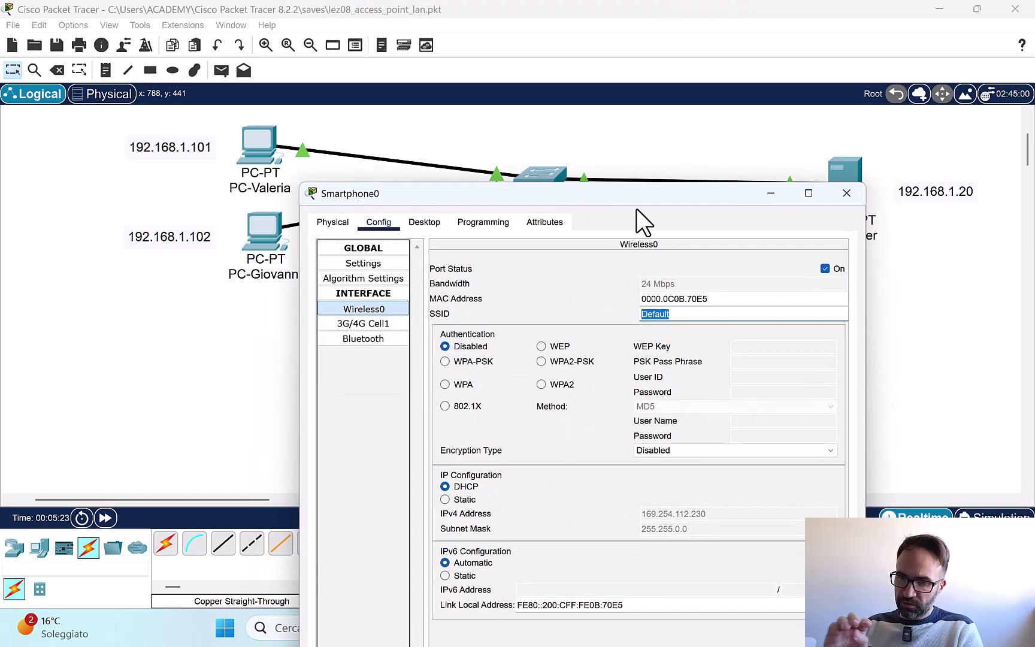
pyautogui.write('ArchetyNetwork')
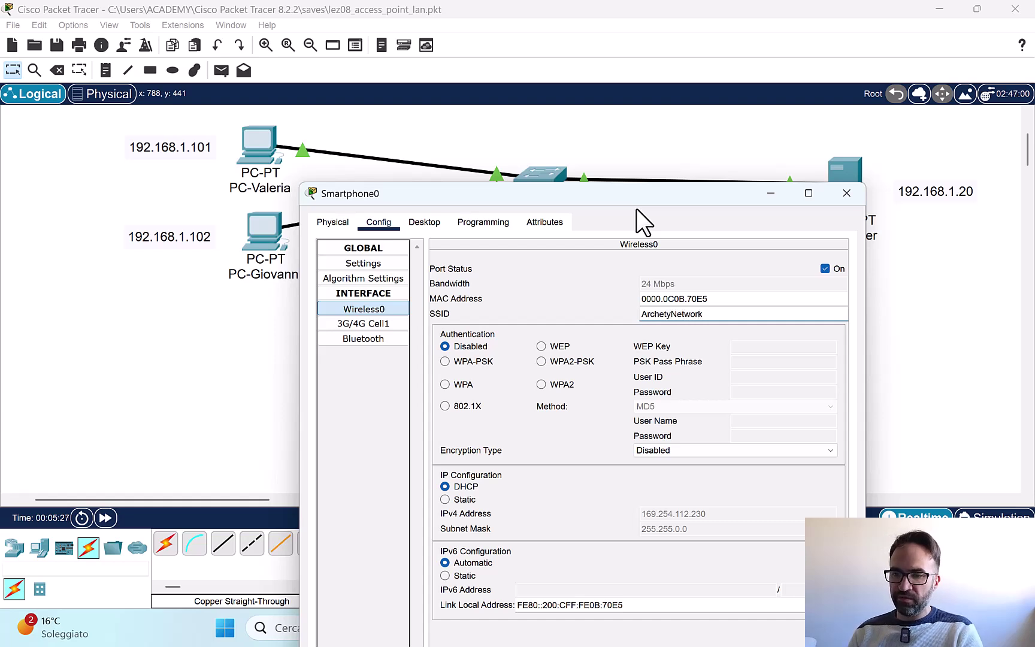
# Step: Set the smartphone's authentication to WPA2-PSK and enter the shared pass phrase
pyautogui.click(570, 364)
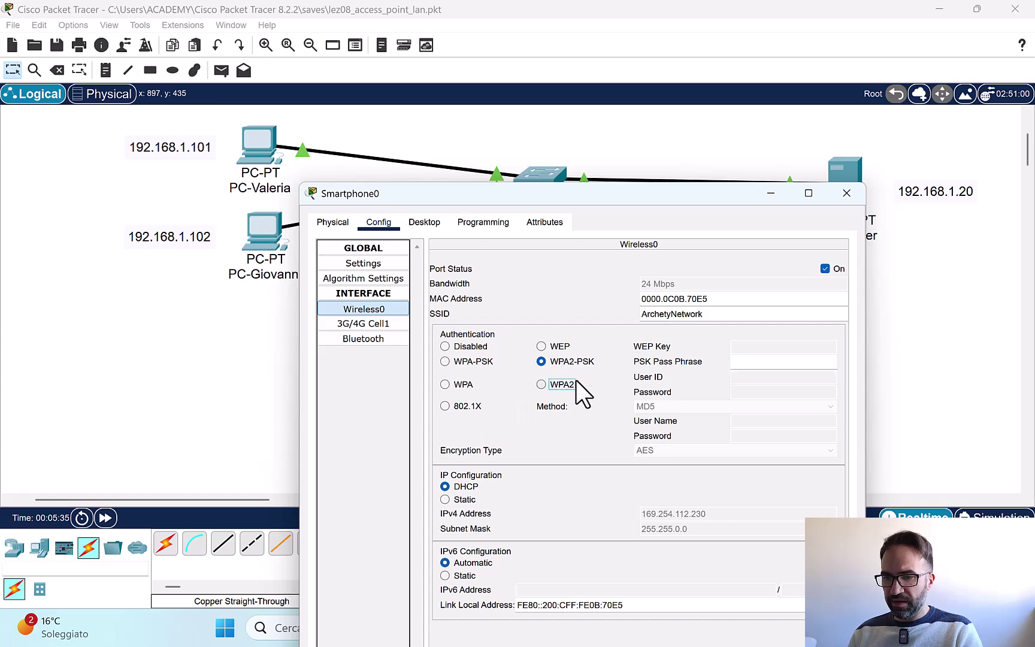
pyautogui.click(551, 384)
pyautogui.click(570, 362)
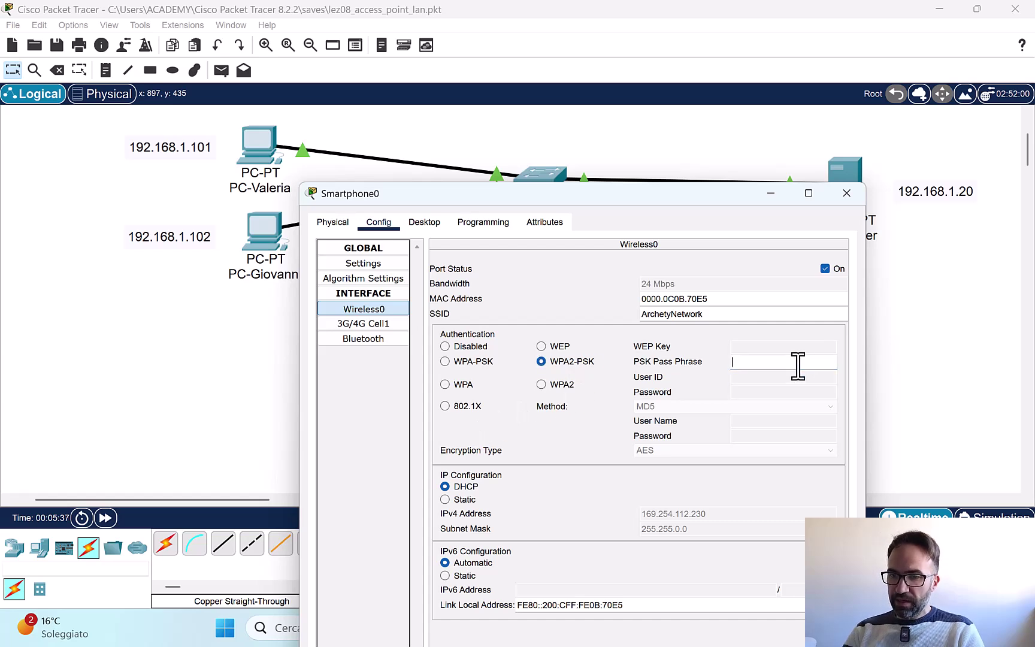
pyautogui.write('1234')
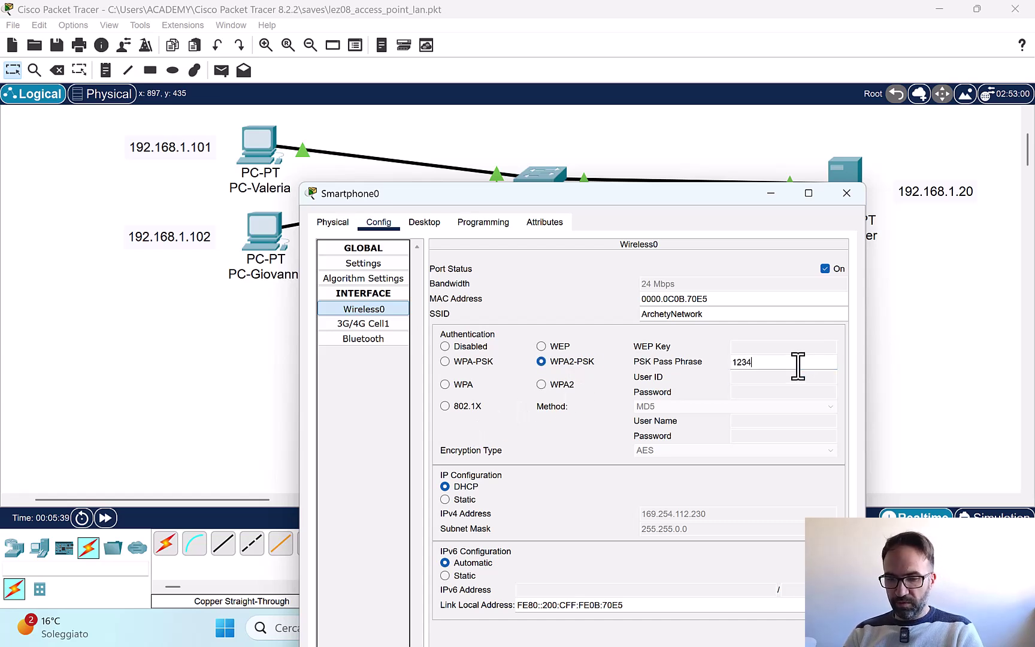
pyautogui.write('567890')
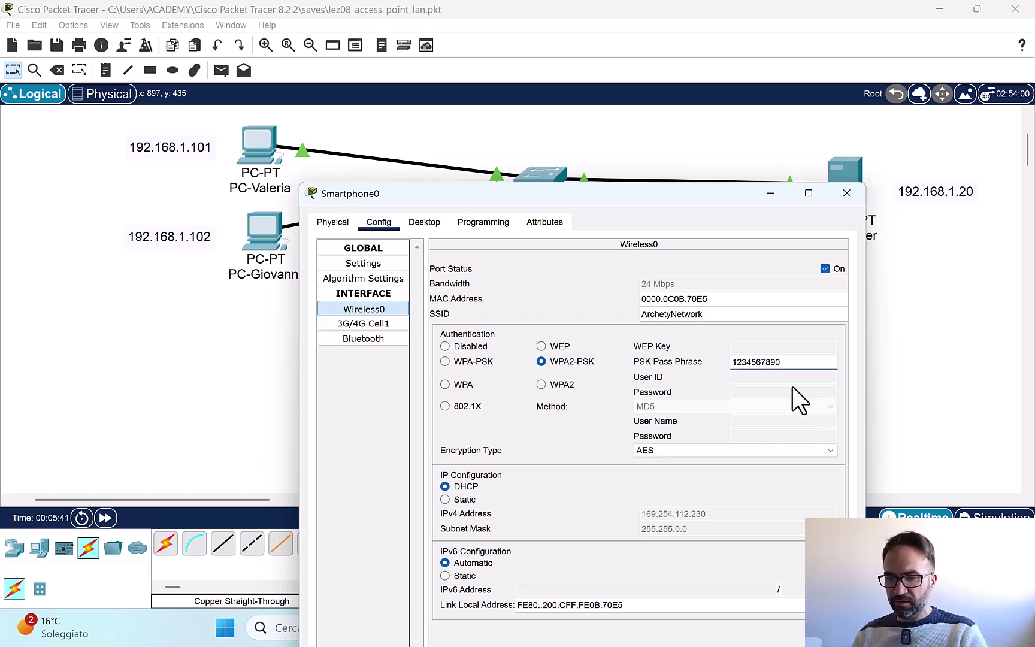
pyautogui.moveTo(677, 192); pyautogui.dragTo(663, 51)
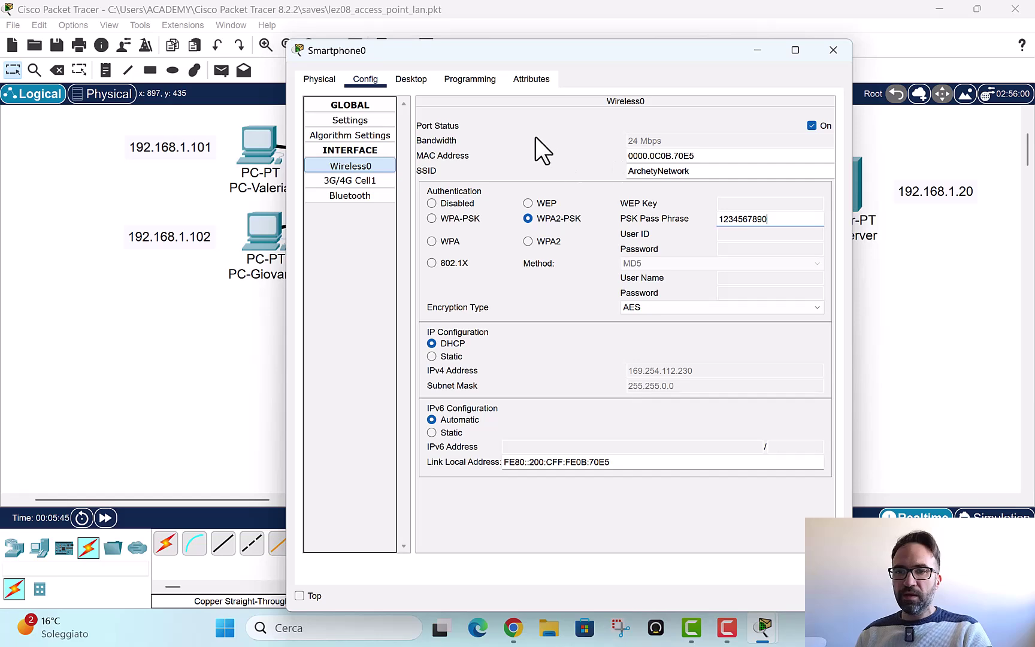
pyautogui.press('Tab')
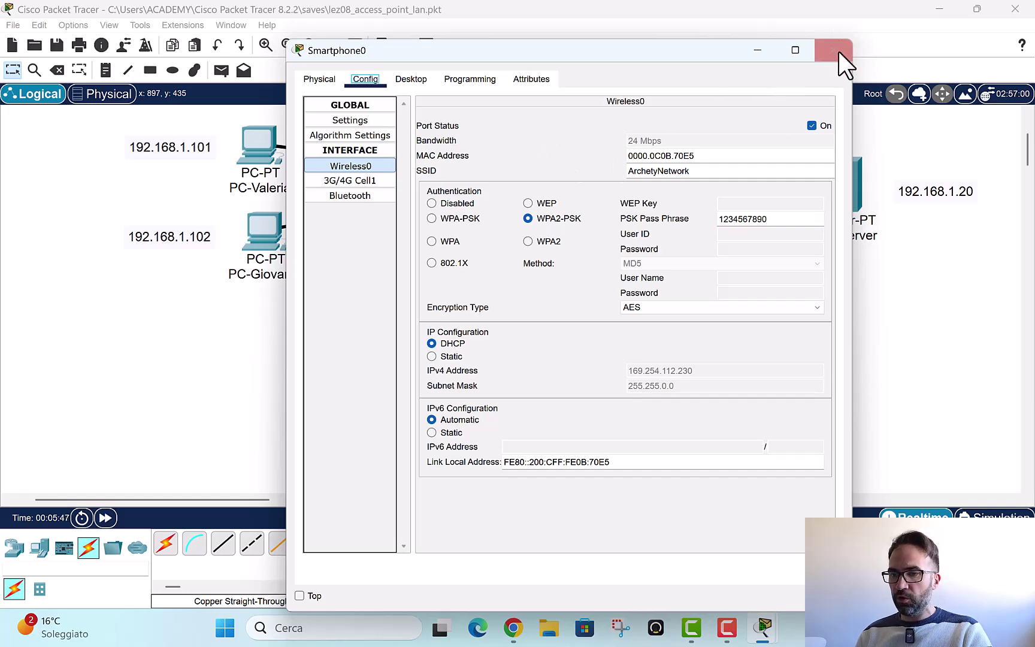
pyautogui.click(834, 48)
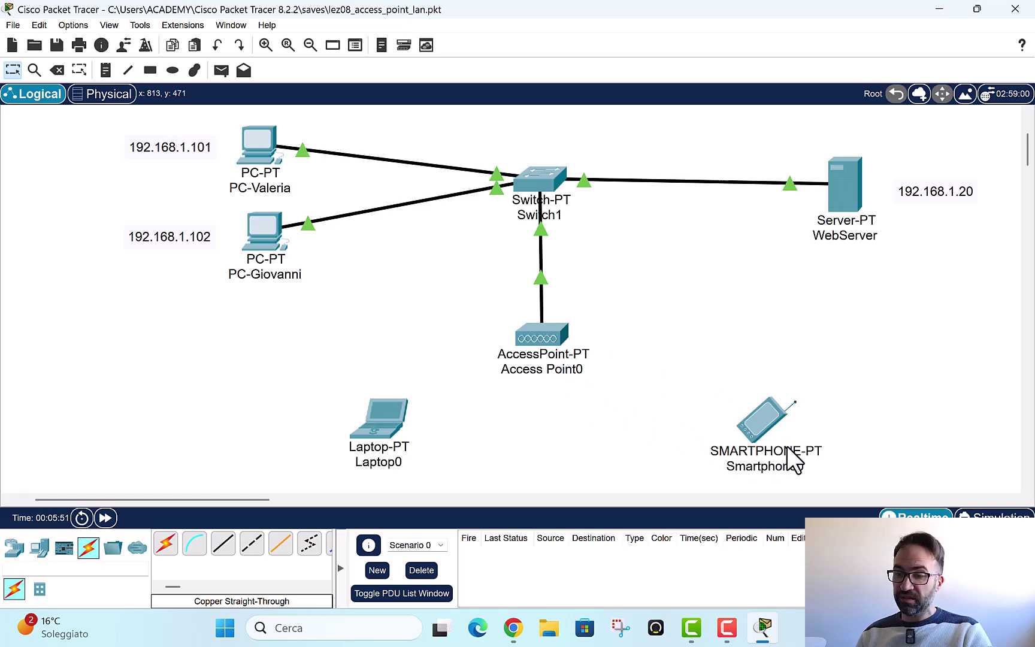
pyautogui.click(758, 421)
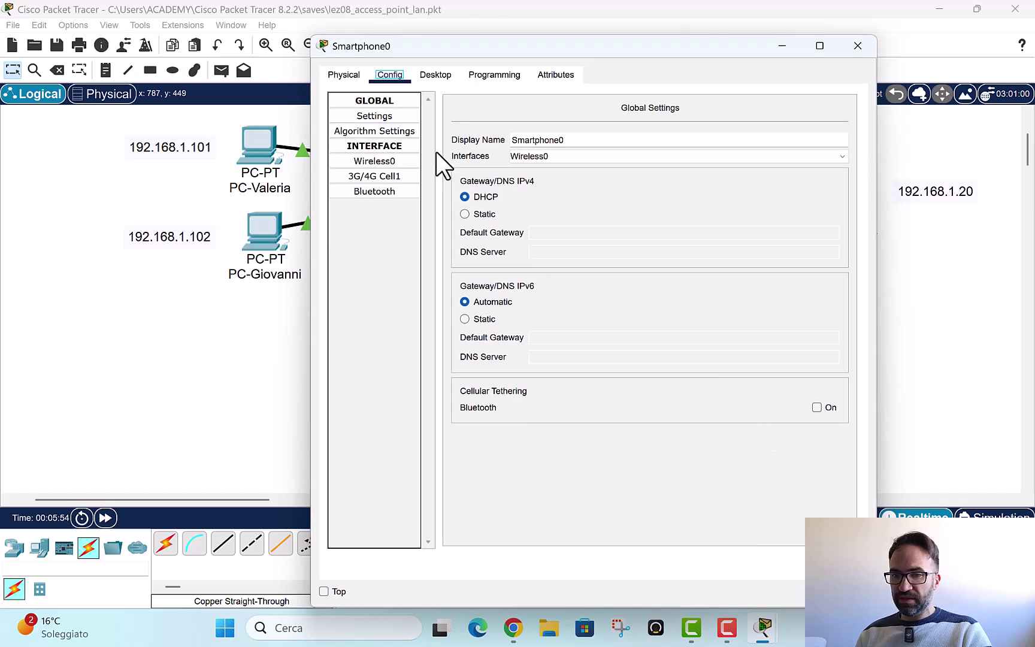
pyautogui.click(360, 162)
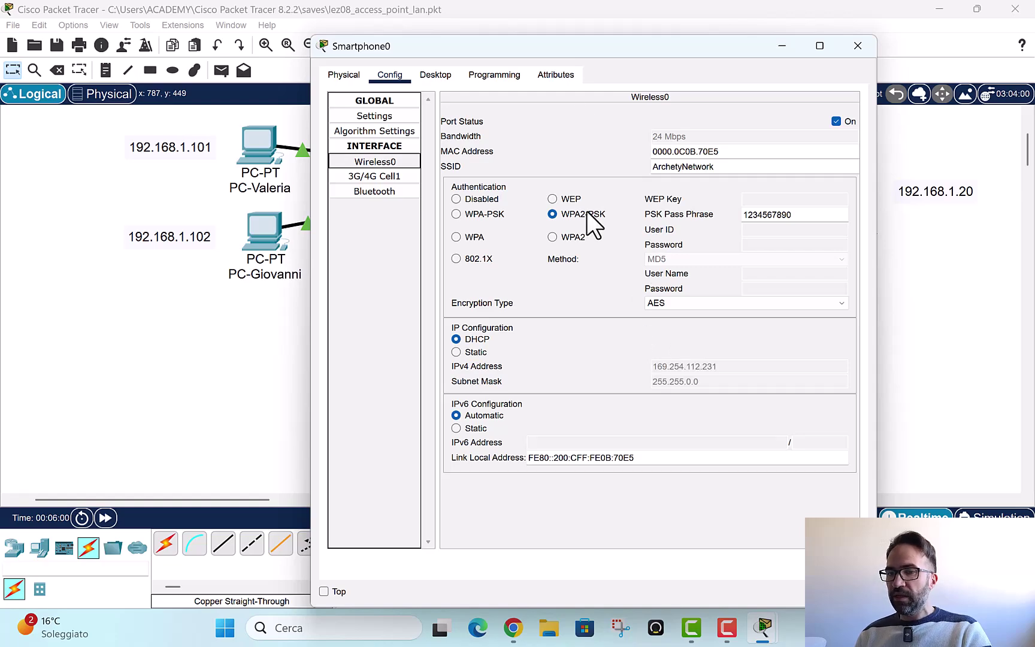
pyautogui.moveTo(604, 60); pyautogui.dragTo(545, 339)
pyautogui.moveTo(613, 175); pyautogui.dragTo(554, 2)
pyautogui.doubleClick(646, 13)
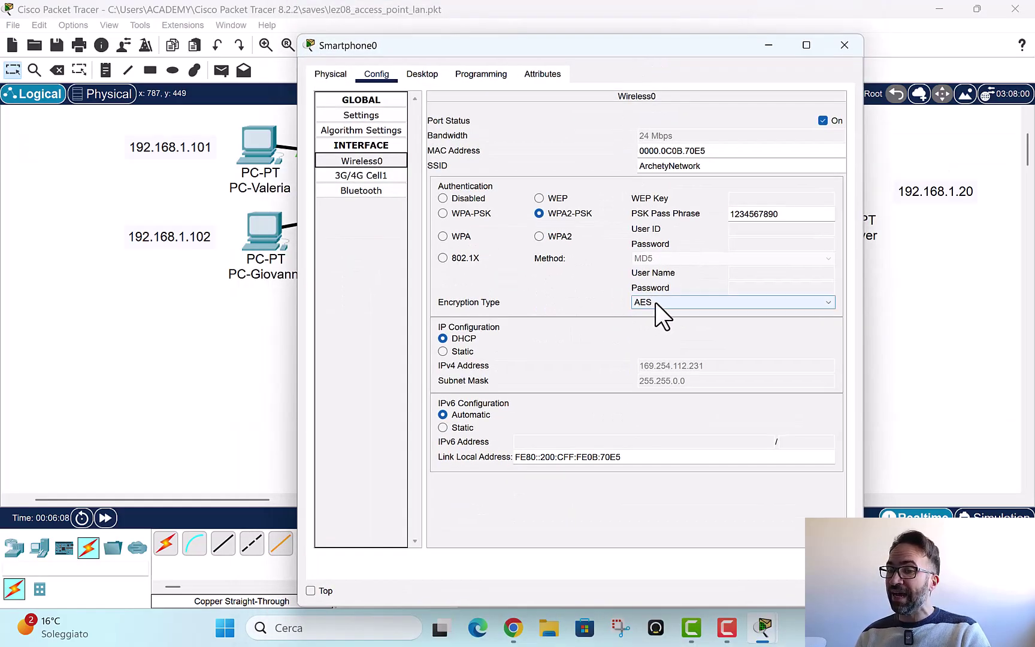
# Step: Switch Smartphone0's encryption to TKIP and close its window to reveal the wireless link
pyautogui.click(655, 303)
pyautogui.click(658, 324)
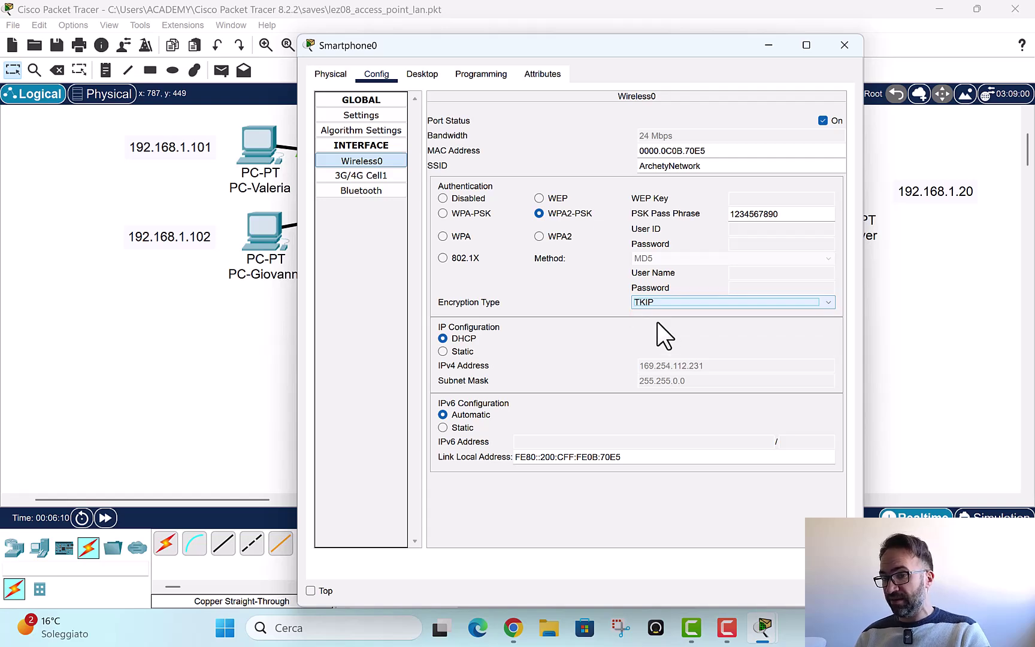
pyautogui.moveTo(681, 55); pyautogui.dragTo(390, 62)
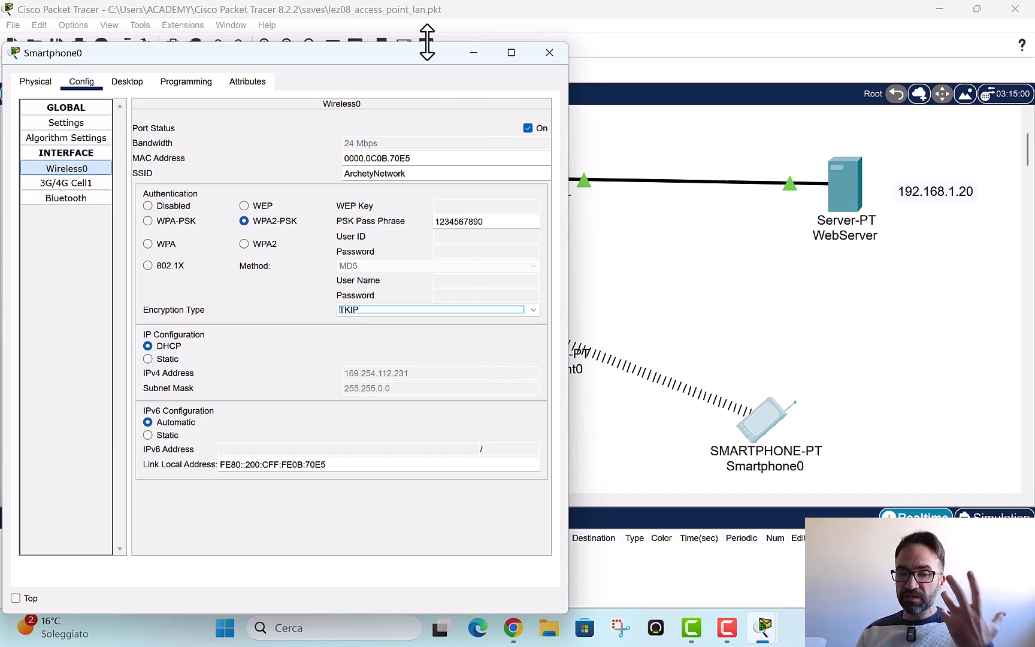
pyautogui.moveTo(417, 49); pyautogui.dragTo(490, 47)
pyautogui.click(623, 50)
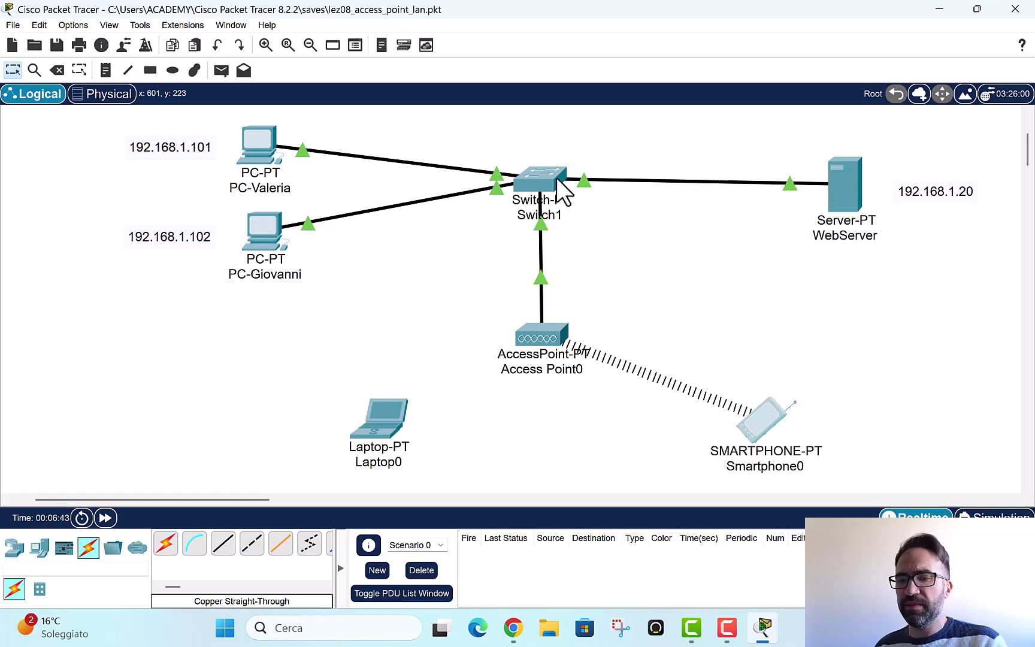
# Step: Give Smartphone0's Wireless0 static IP 192.168.1.103, mask 255.255.255.0, then close its window
pyautogui.click(771, 430)
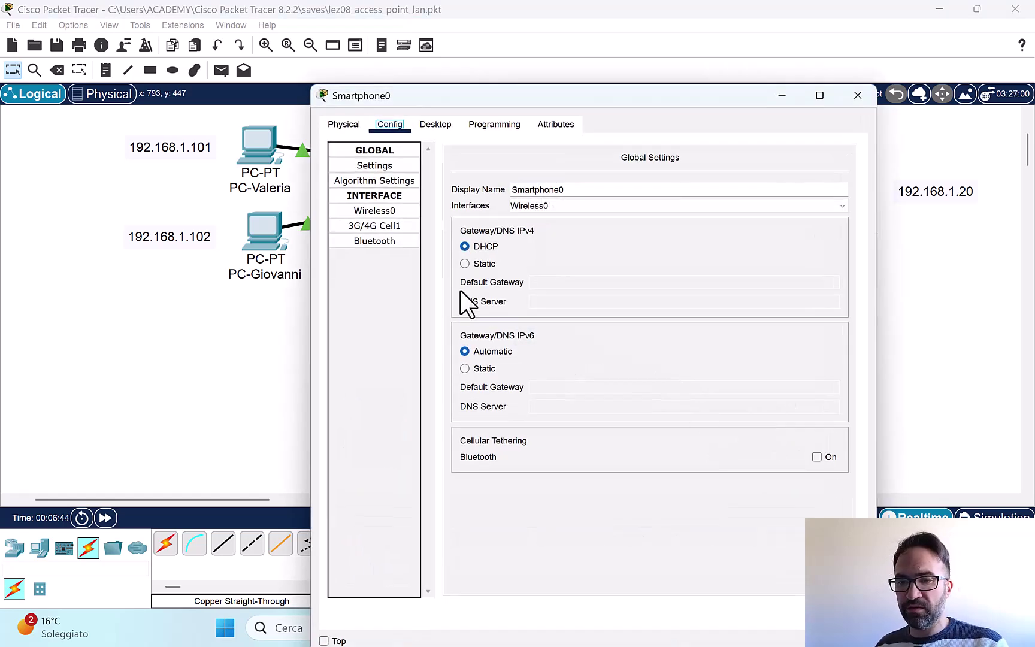
pyautogui.click(378, 208)
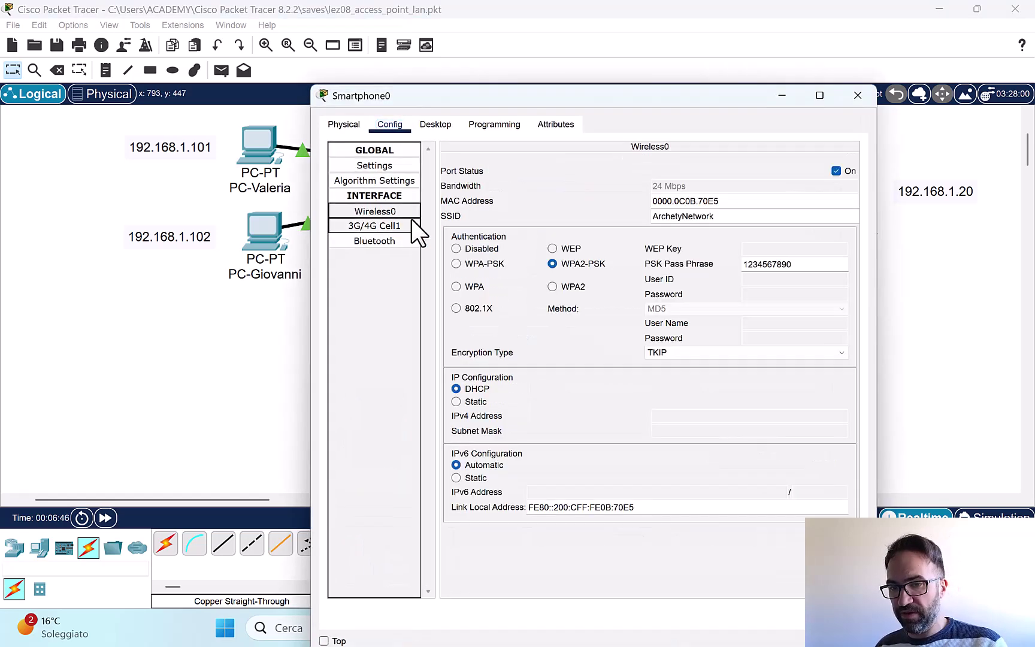
pyautogui.click(455, 401)
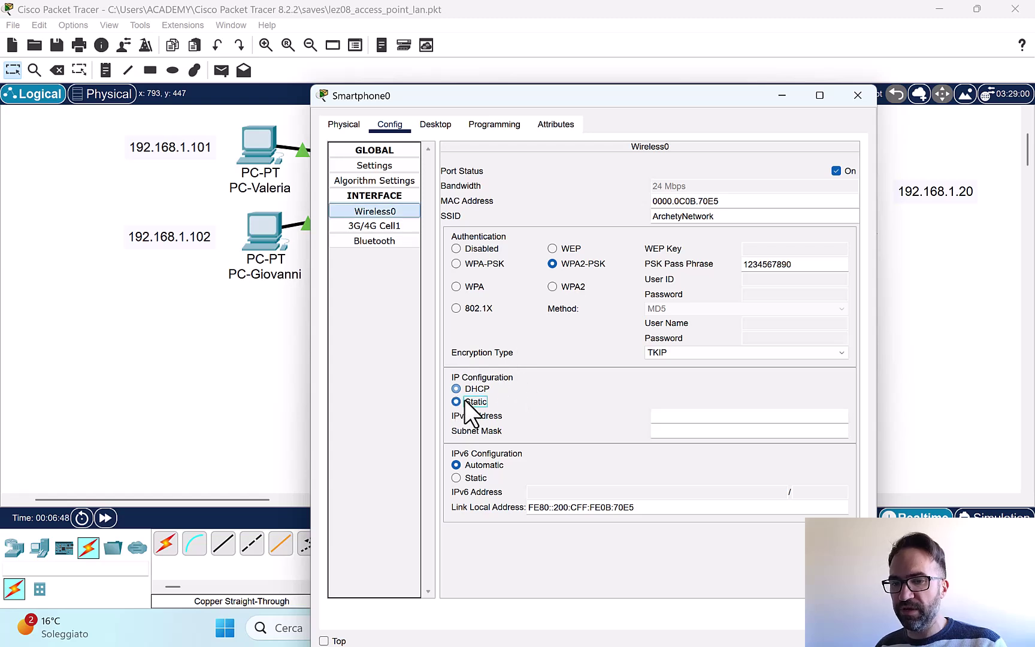
pyautogui.click(667, 418)
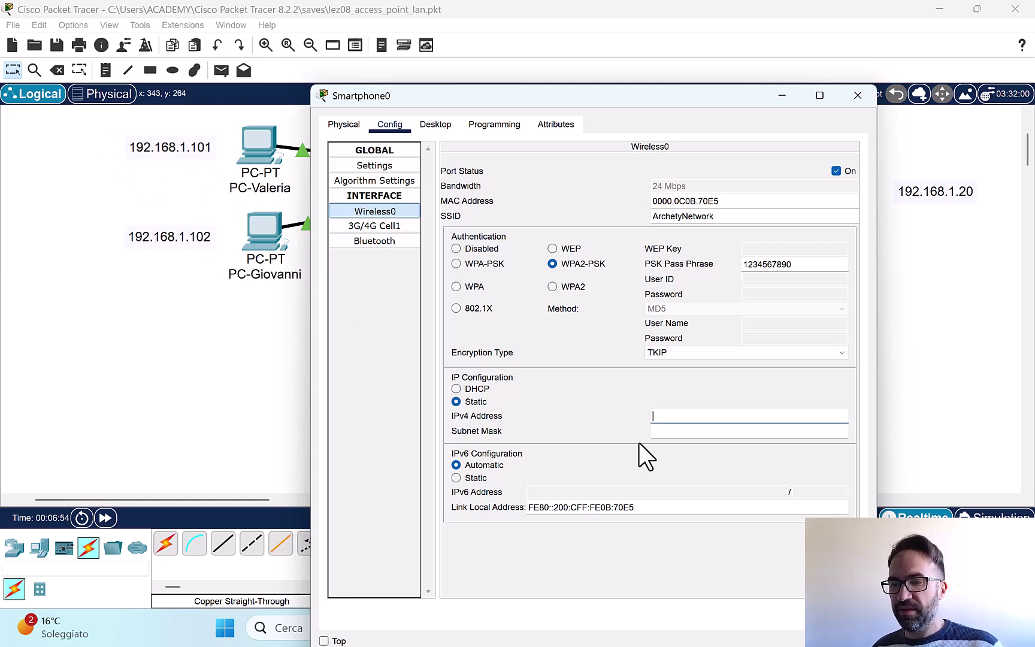
pyautogui.write('192.')
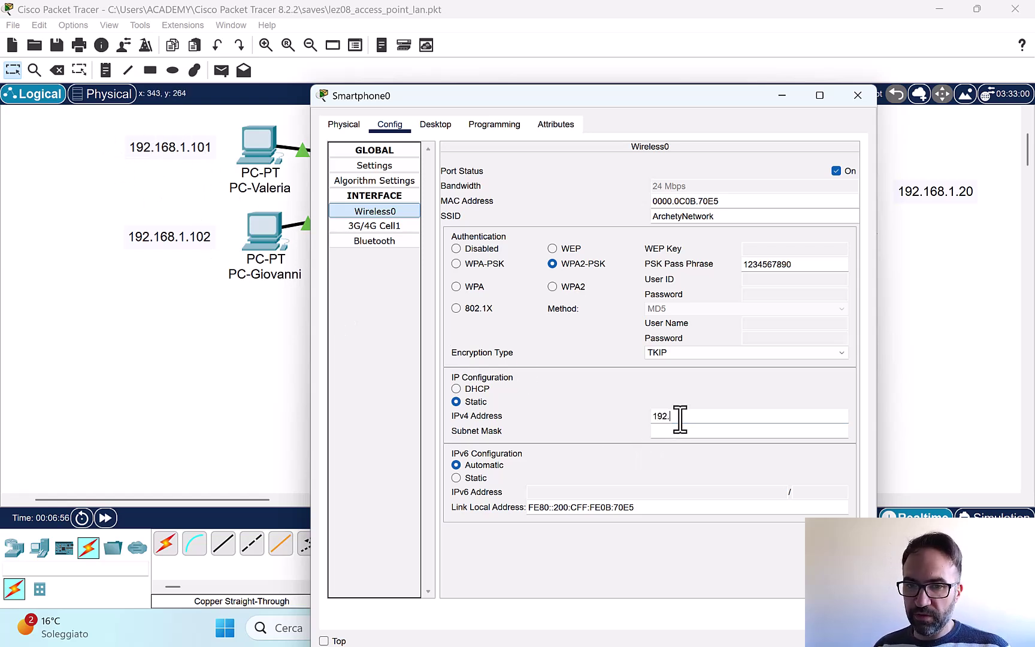
pyautogui.write('168.1.')
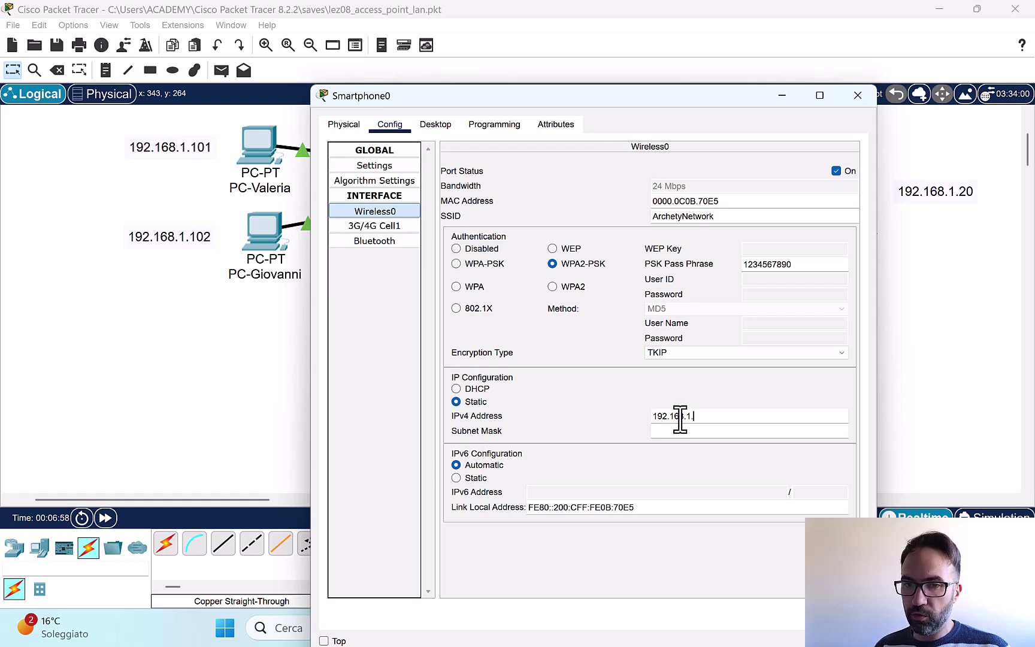
pyautogui.write('103')
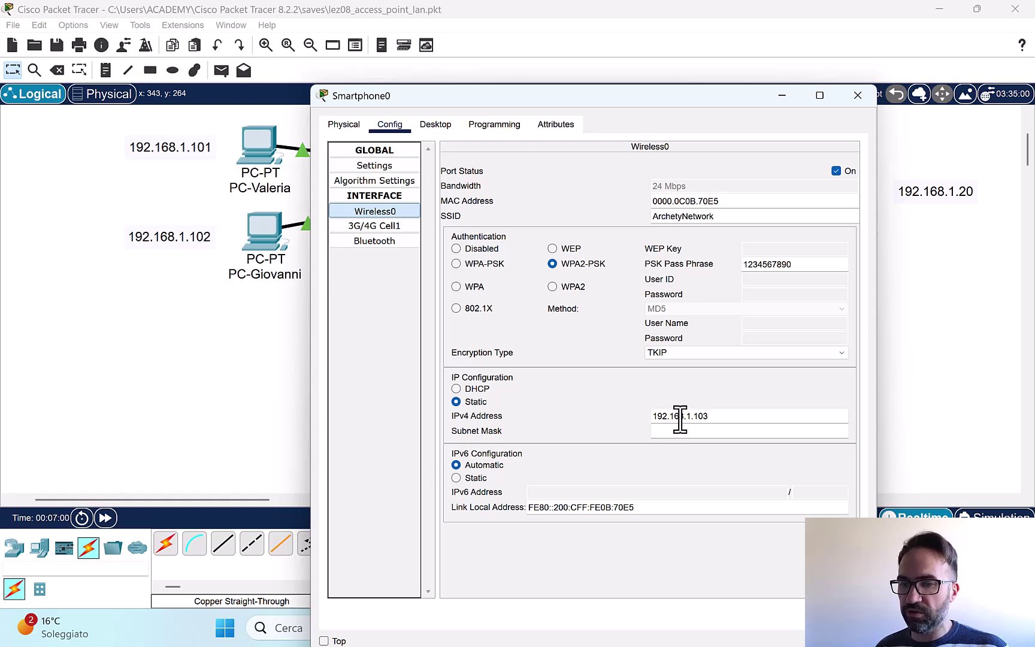
pyautogui.click(713, 432)
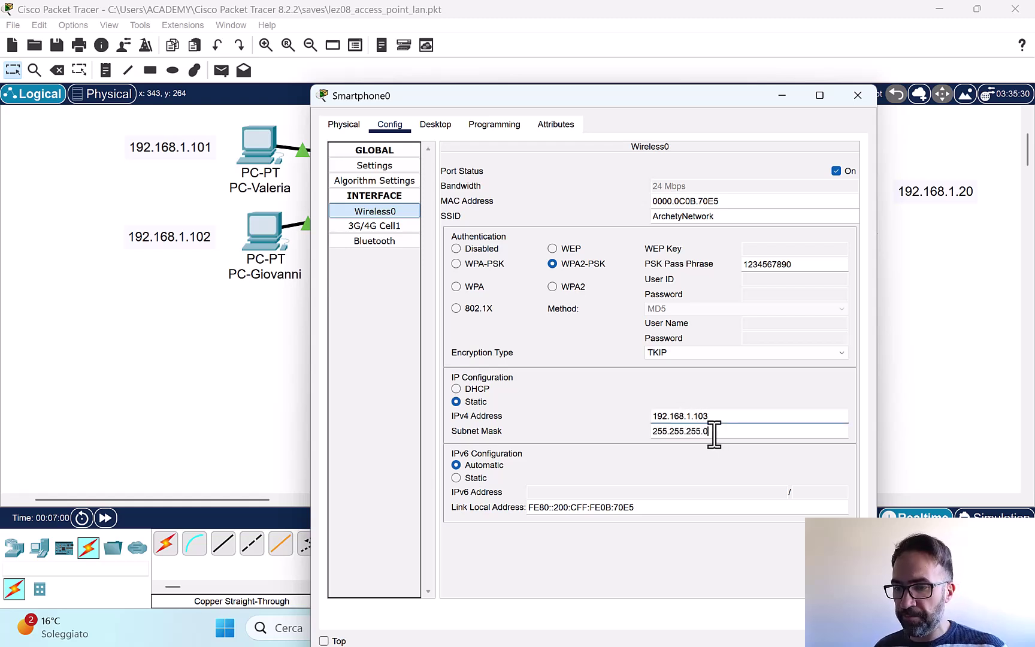
pyautogui.click(858, 97)
pyautogui.click(110, 73)
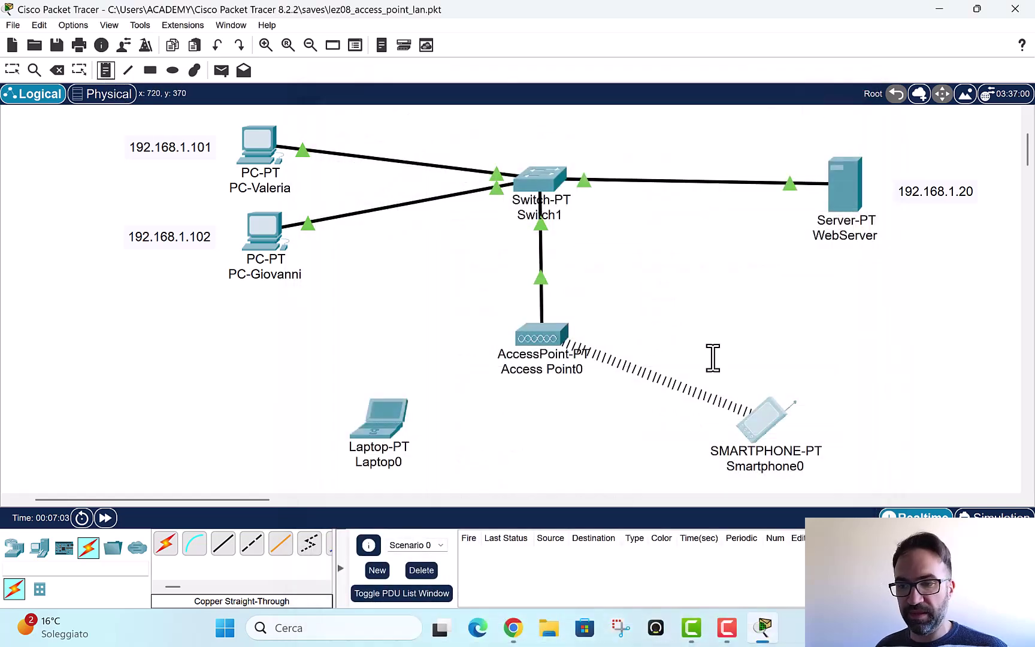
# Step: Add a 192.168.1.103 note beside Smartphone0 and reopen the smartphone's window
pyautogui.click(824, 420)
pyautogui.write('192.16')
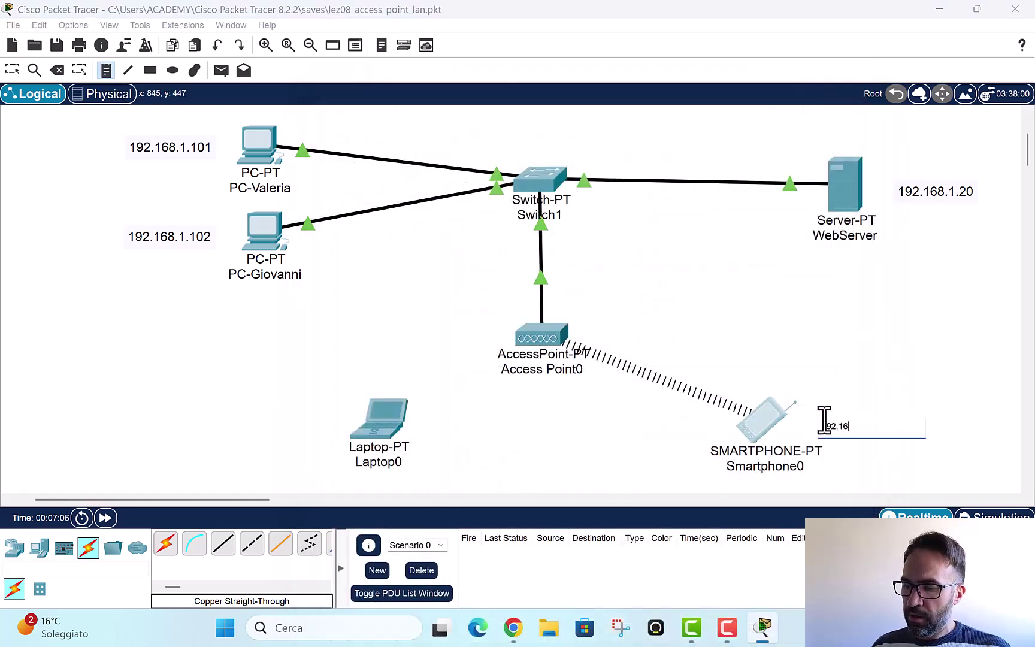
pyautogui.write('8.1.1')
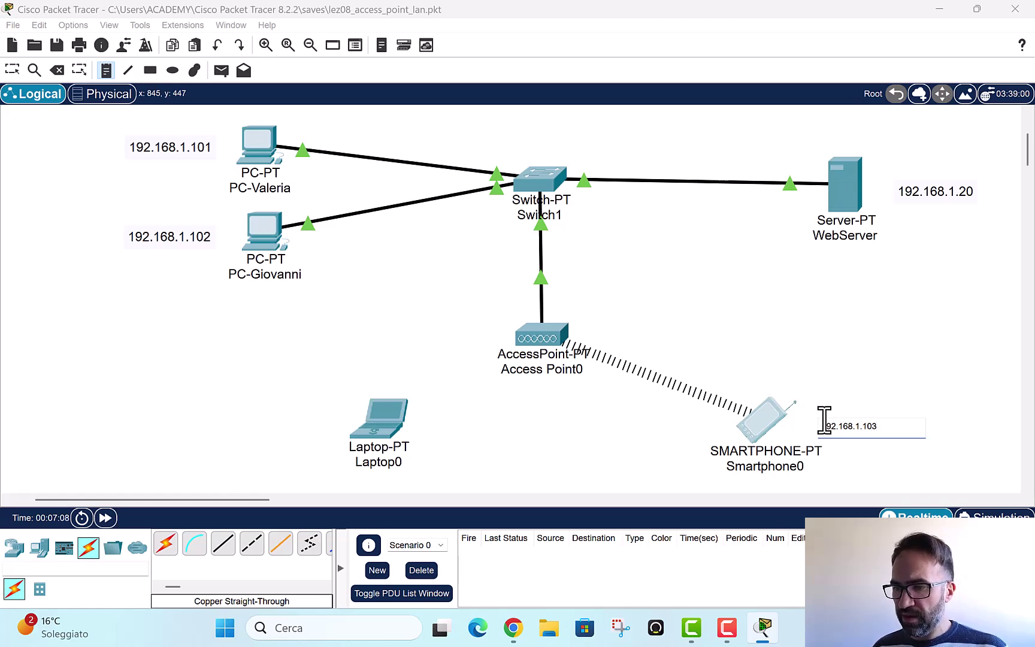
pyautogui.write('03')
pyautogui.press('Escape')
pyautogui.press('Escape')
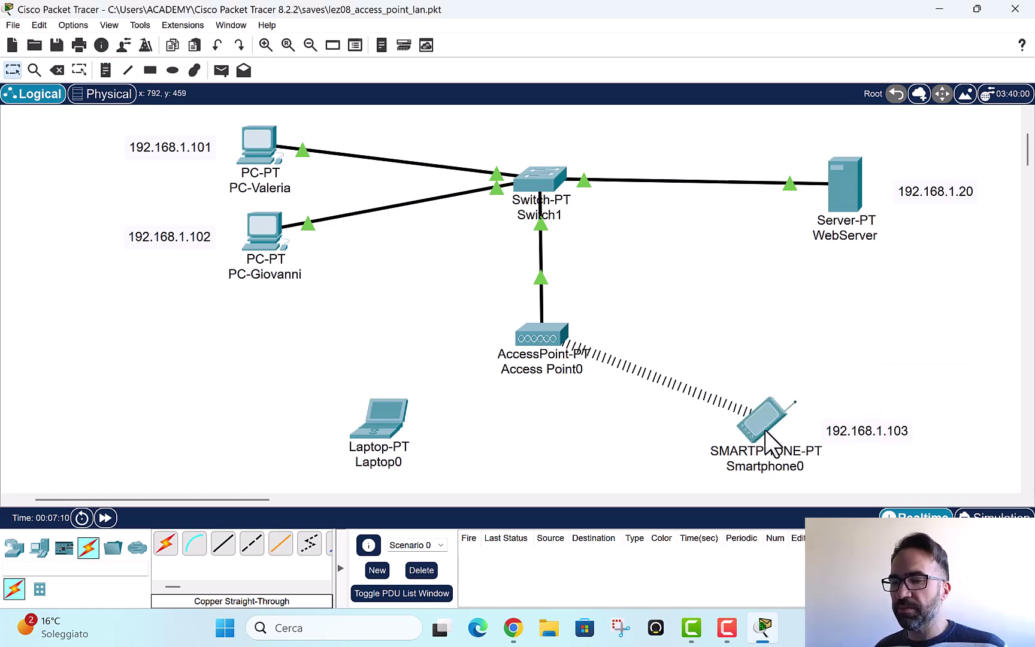
pyautogui.moveTo(767, 426)
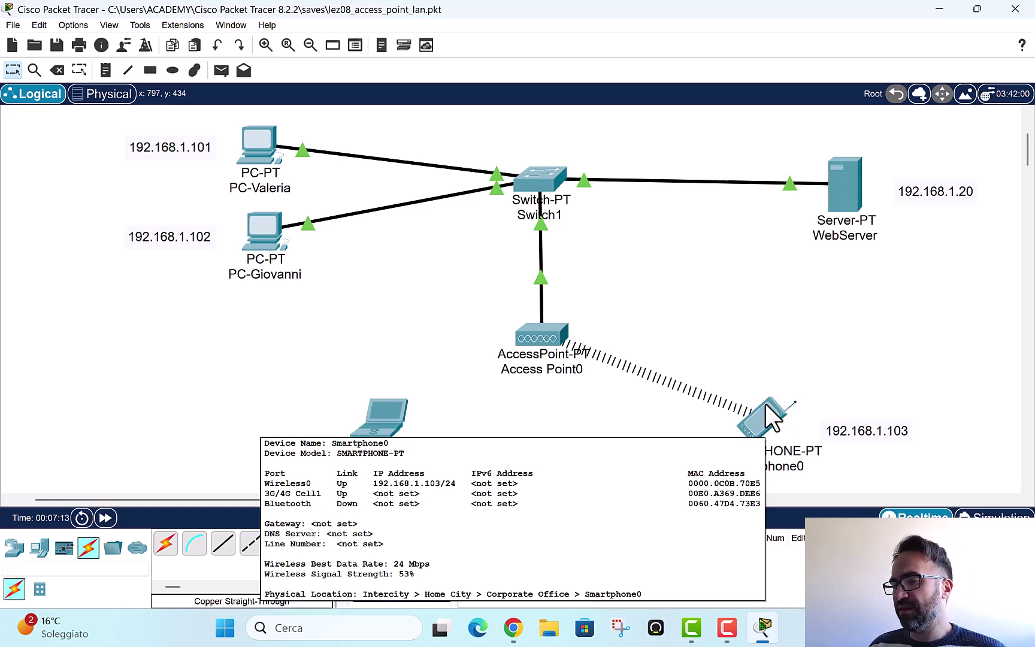
pyautogui.click(769, 418)
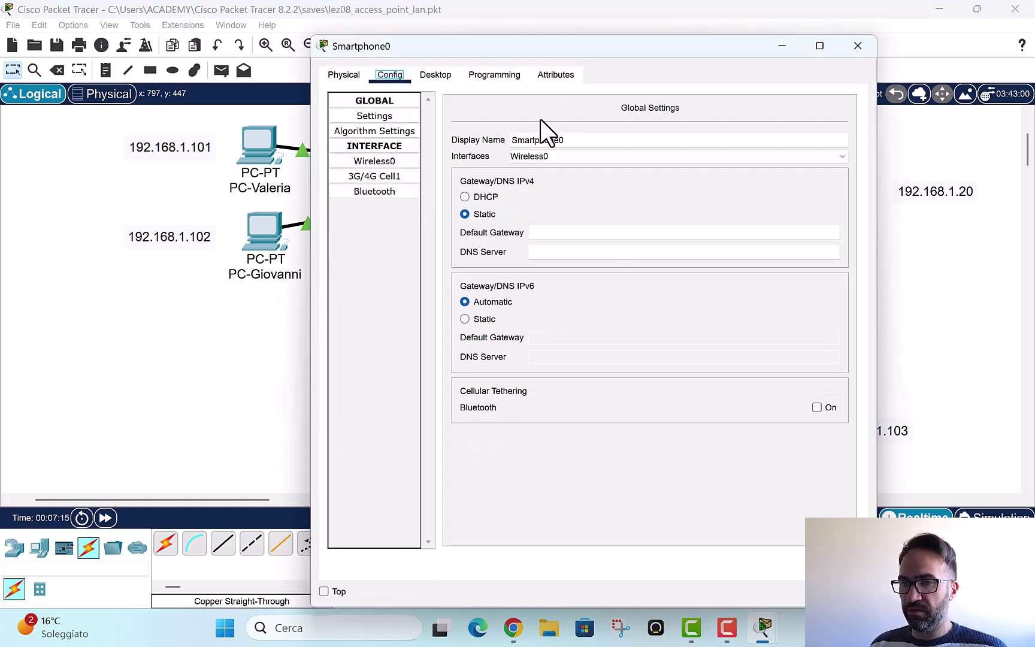
pyautogui.click(436, 75)
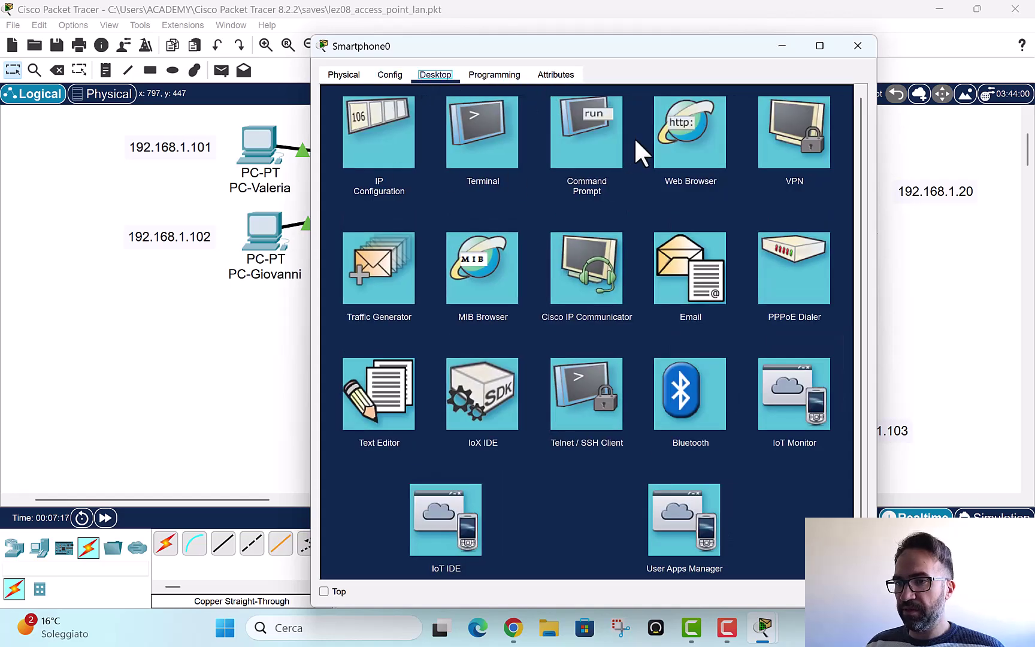
pyautogui.click(693, 135)
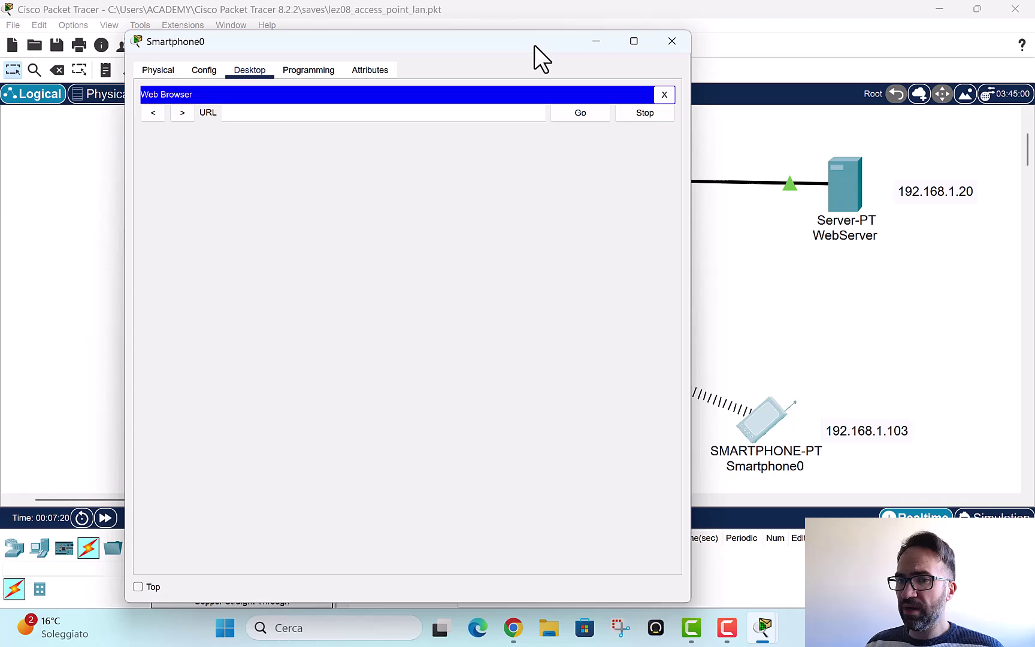
pyautogui.moveTo(534, 45); pyautogui.dragTo(437, 42)
pyautogui.click(273, 109)
pyautogui.write('h')
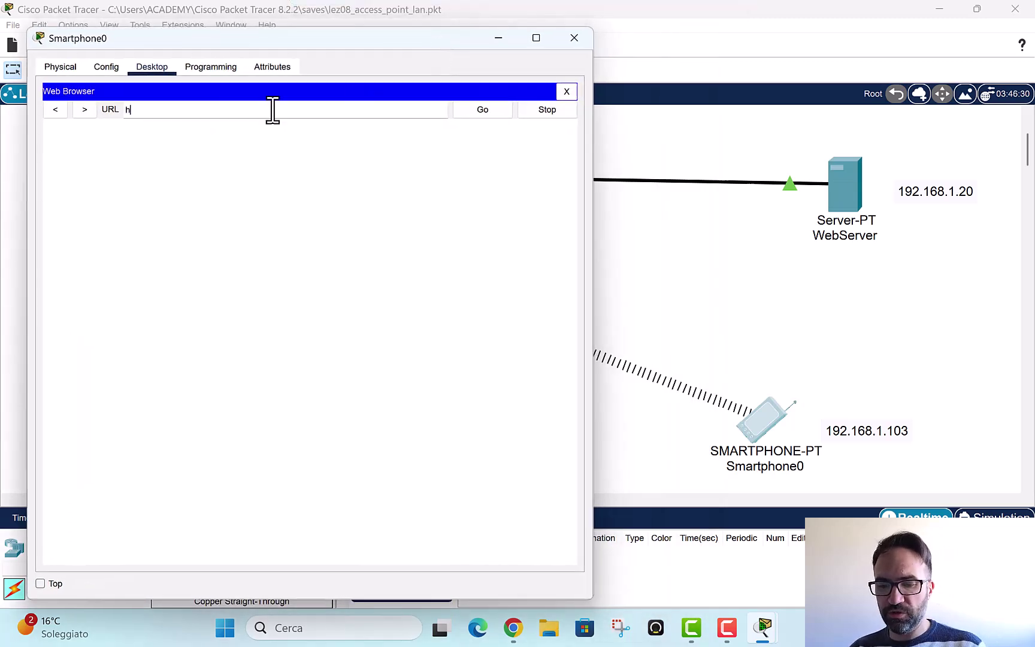
pyautogui.write('ttp://')
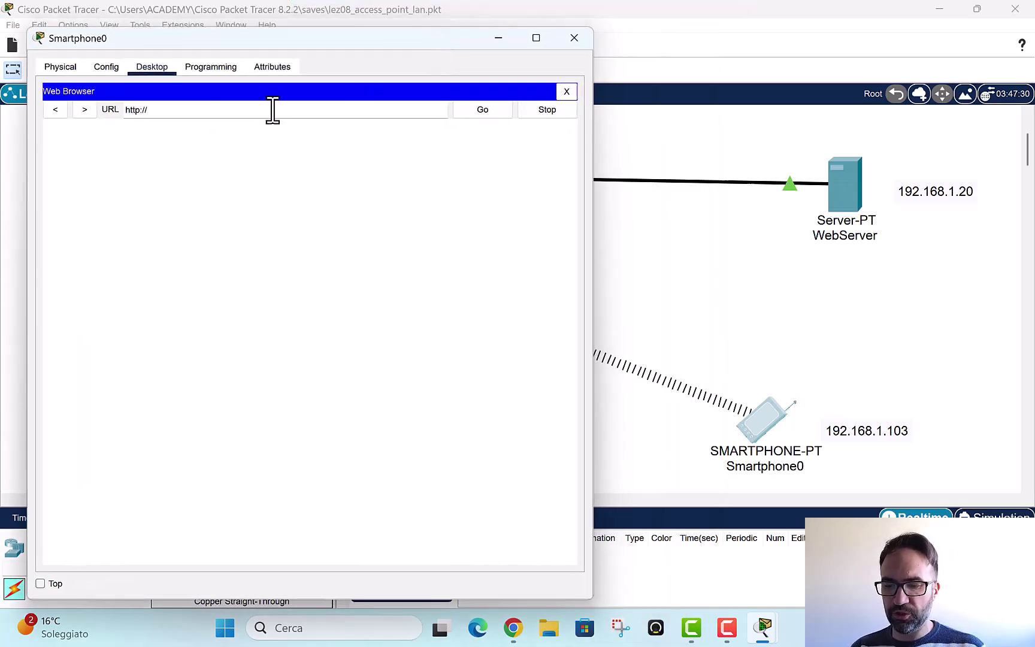
pyautogui.write('192.168.1.20')
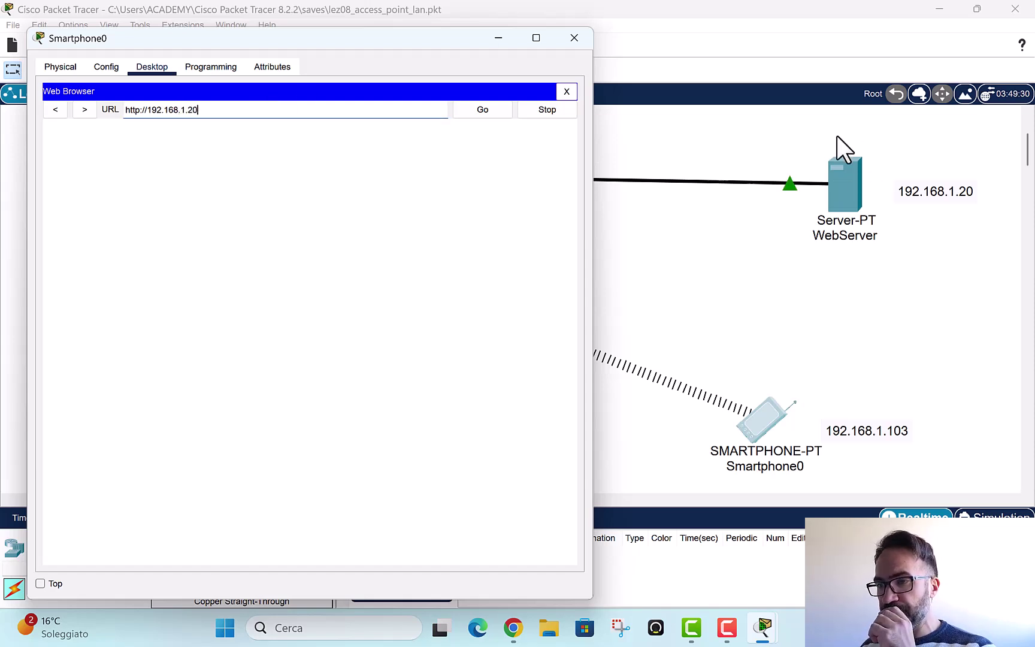
pyautogui.click(482, 110)
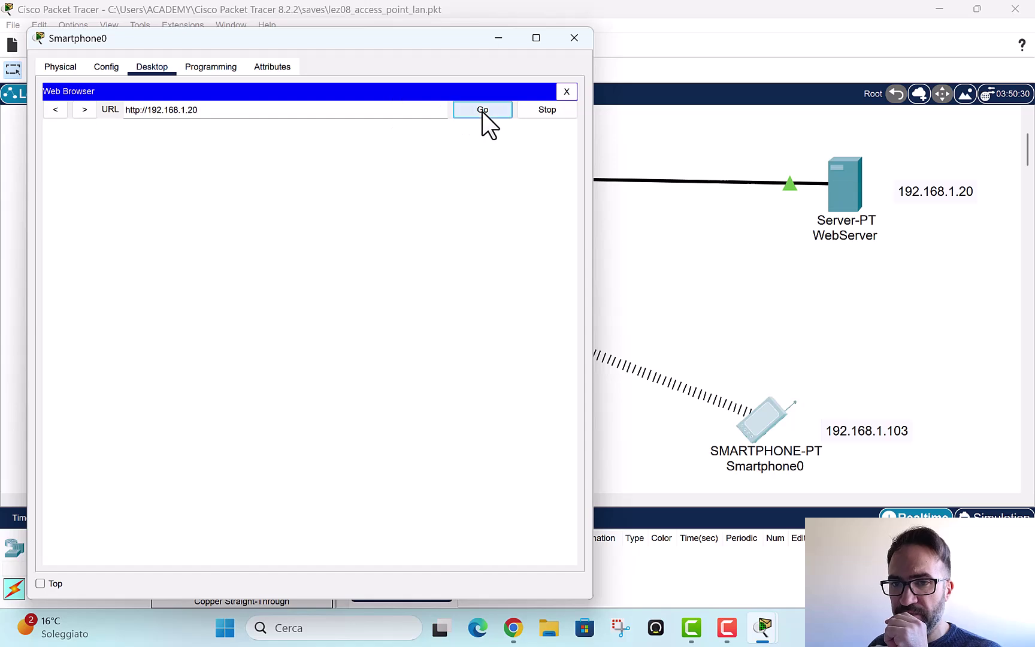
pyautogui.moveTo(223, 258); pyautogui.dragTo(89, 125)
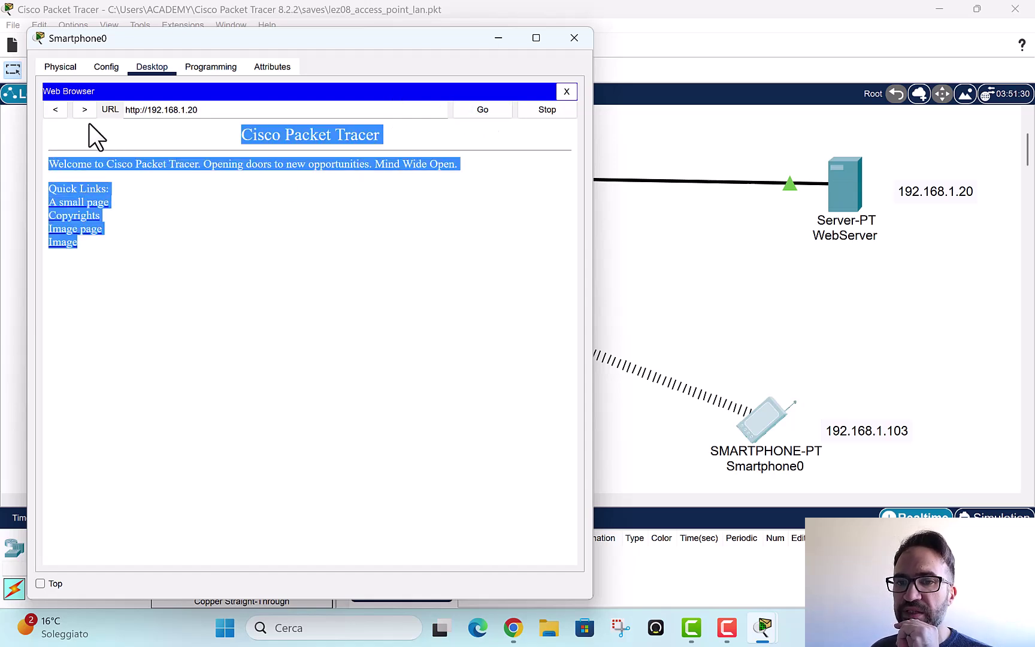
pyautogui.click(294, 327)
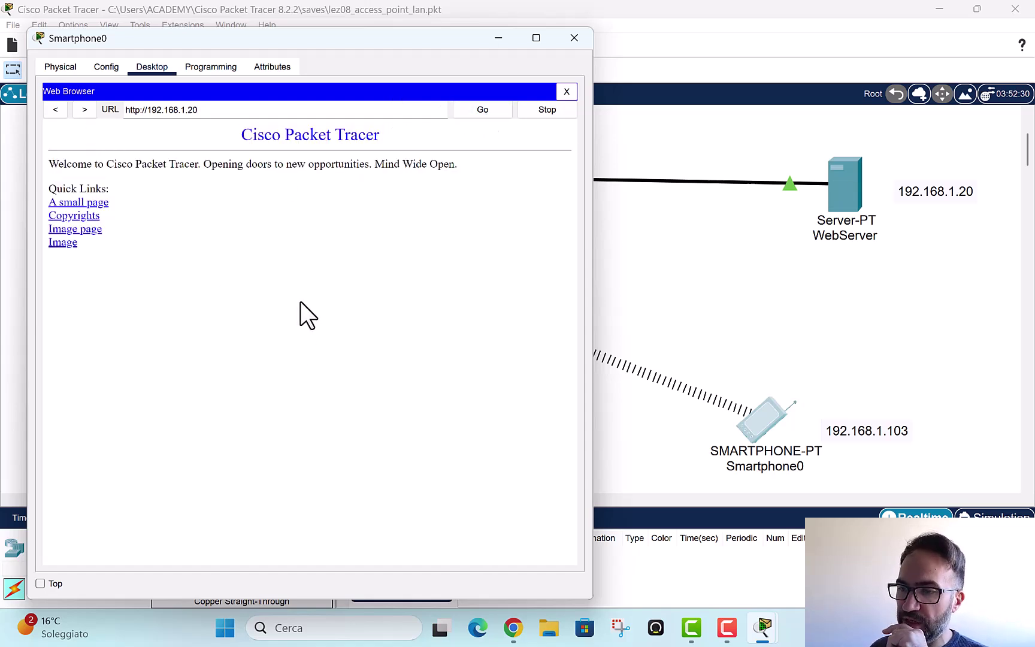
pyautogui.click(271, 111)
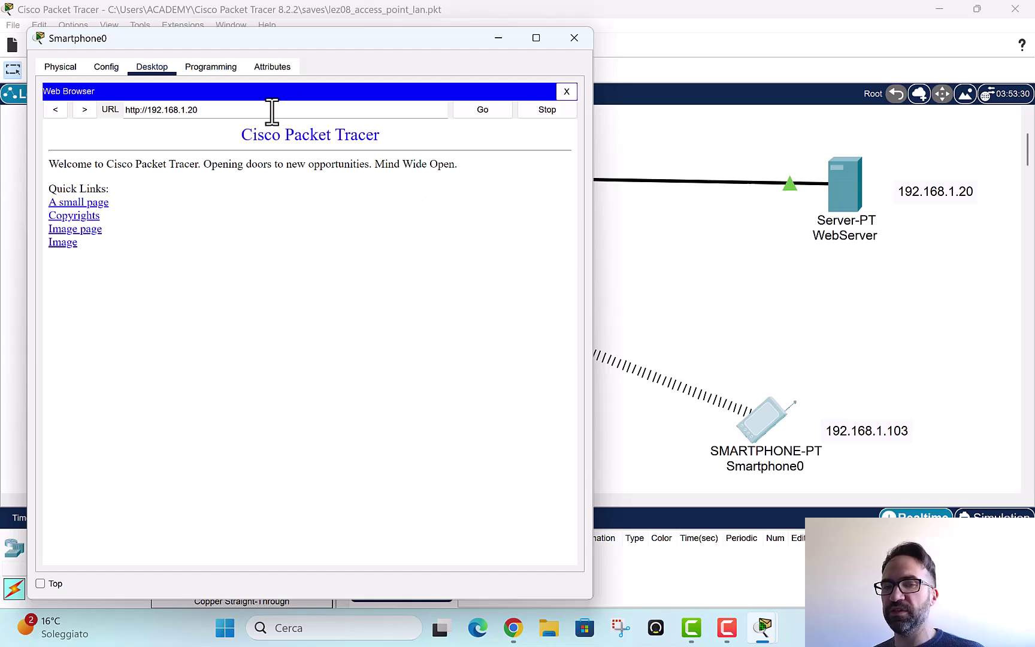
pyautogui.write('/hel')
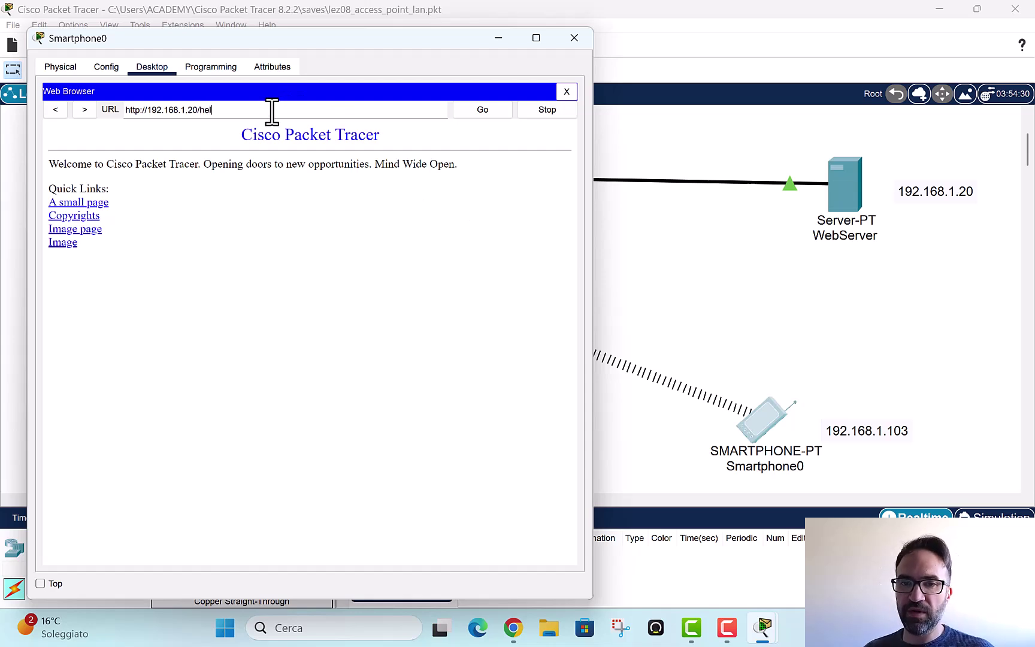
pyautogui.write('loworld.html')
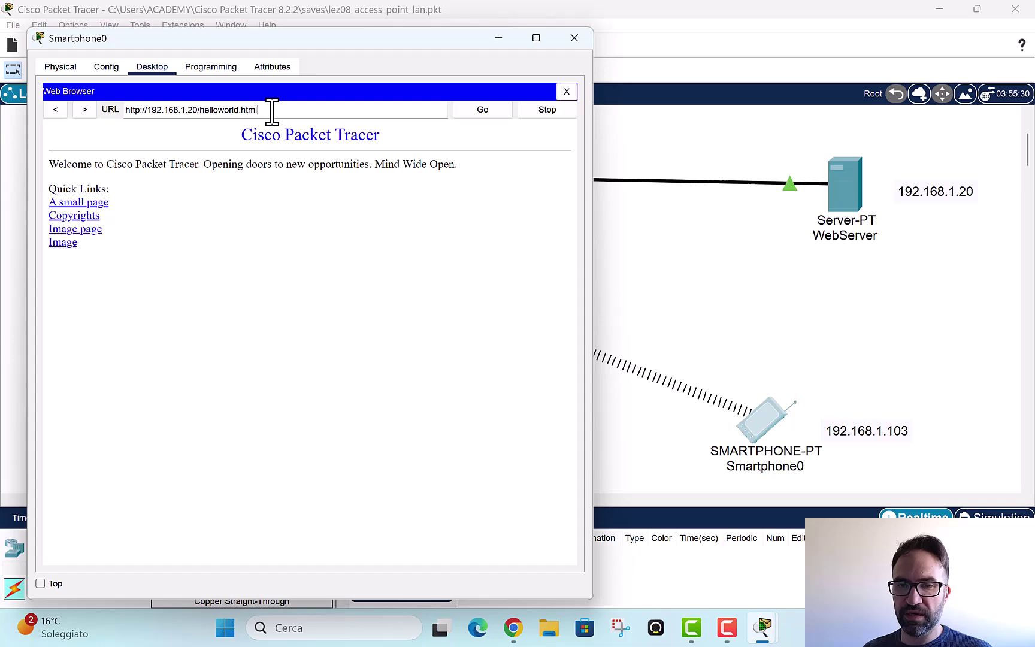
pyautogui.press('Return')
pyautogui.moveTo(106, 137); pyautogui.dragTo(6, 141)
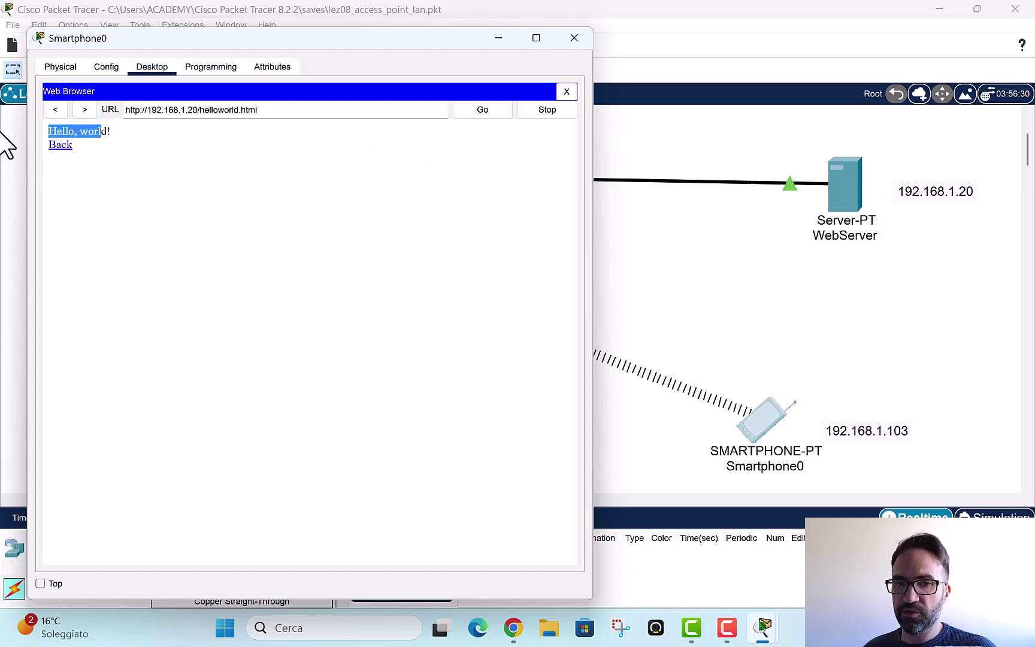
pyautogui.click(585, 37)
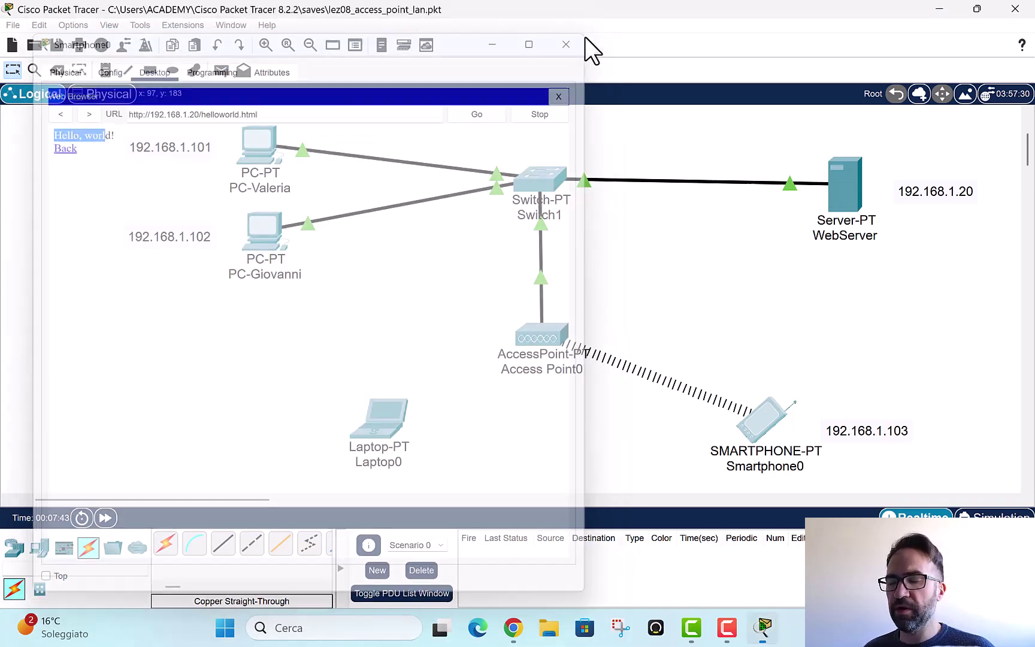